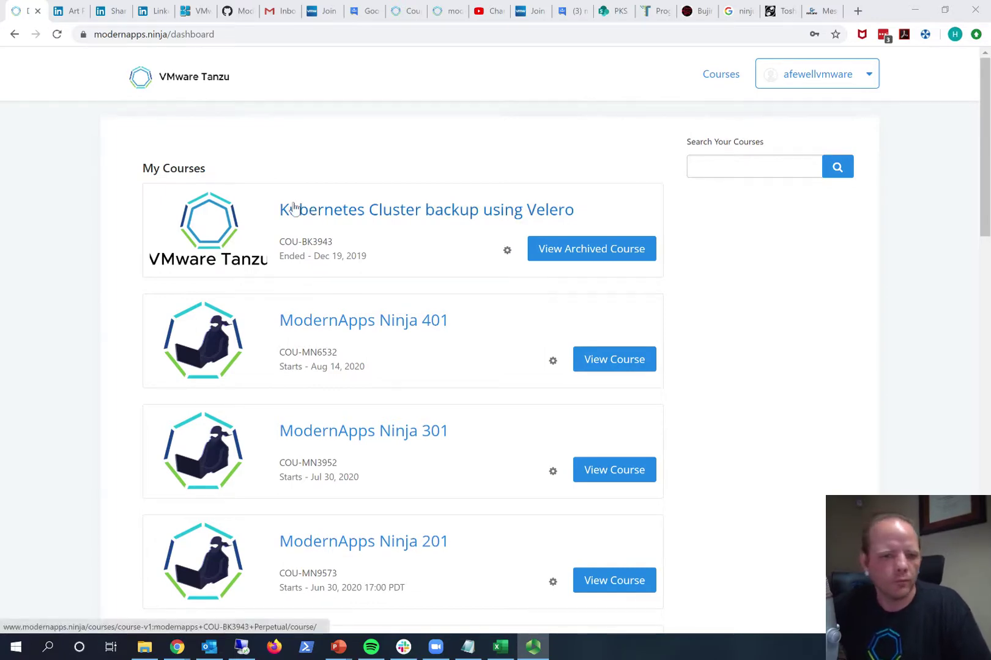
# Resume the Introduction to VMware Tanzu Portfolio course
pyautogui.scroll(-6, 371, 192)
pyautogui.scroll(6, 380, 190)
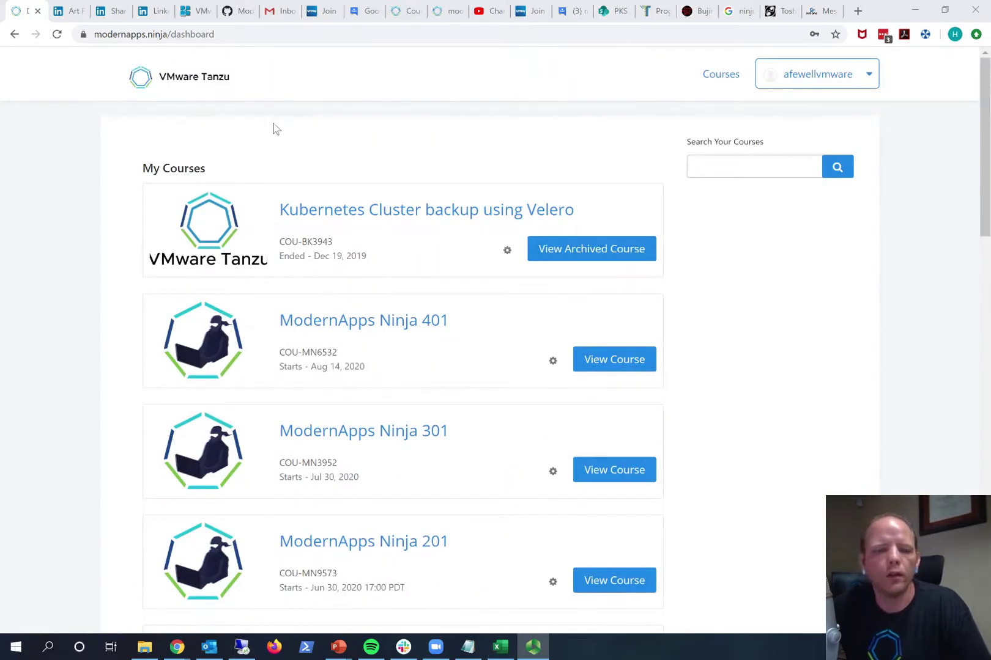
pyautogui.scroll(-2, 435, 139)
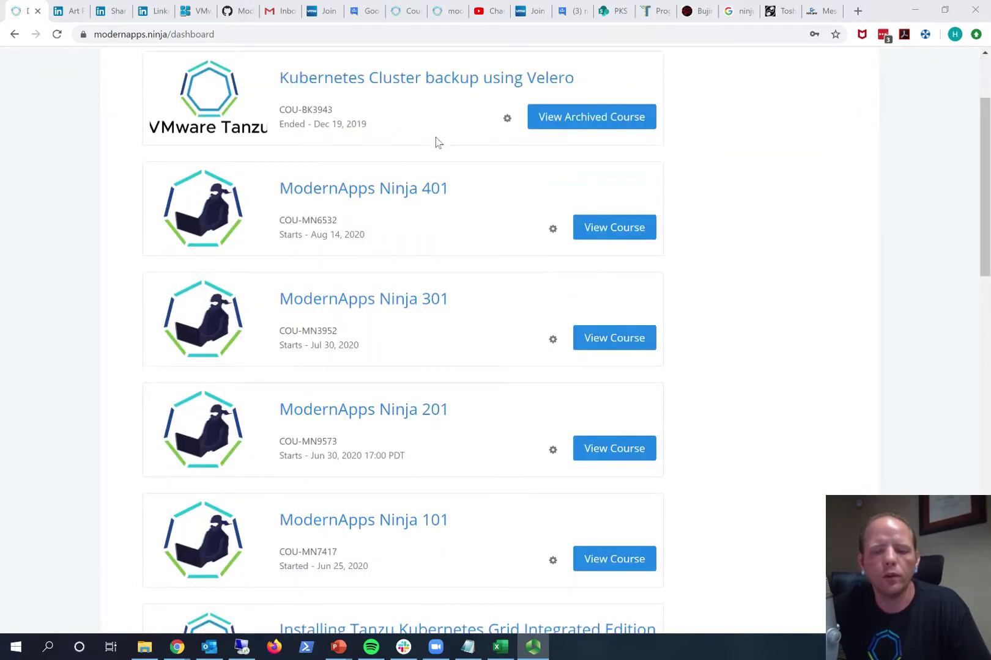
pyautogui.scroll(-2, 435, 137)
pyautogui.scroll(2, 437, 140)
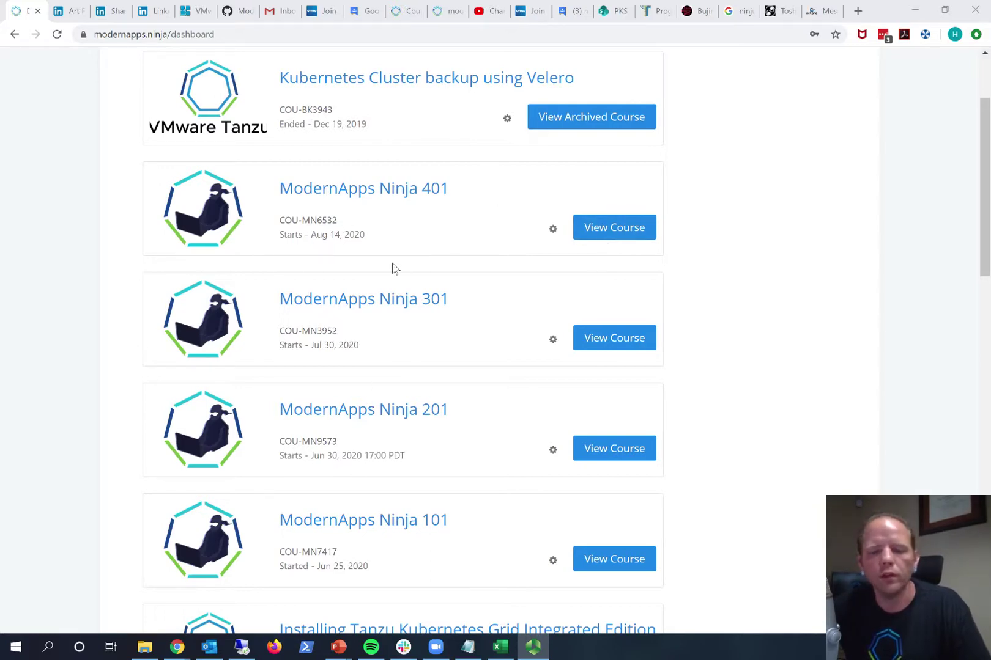
pyautogui.scroll(-5, 379, 239)
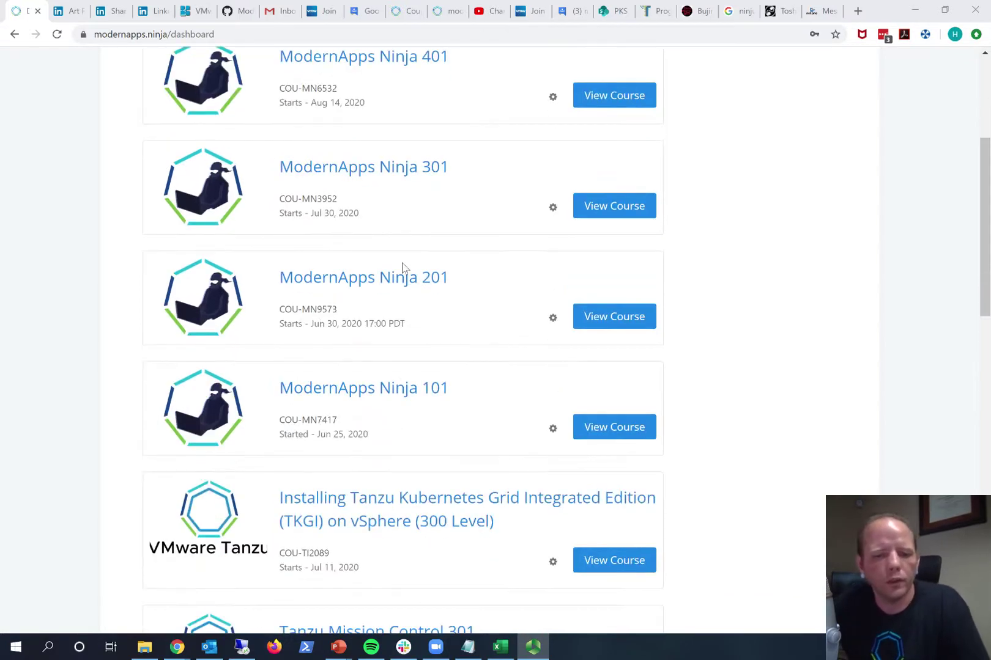
pyautogui.scroll(-9, 402, 267)
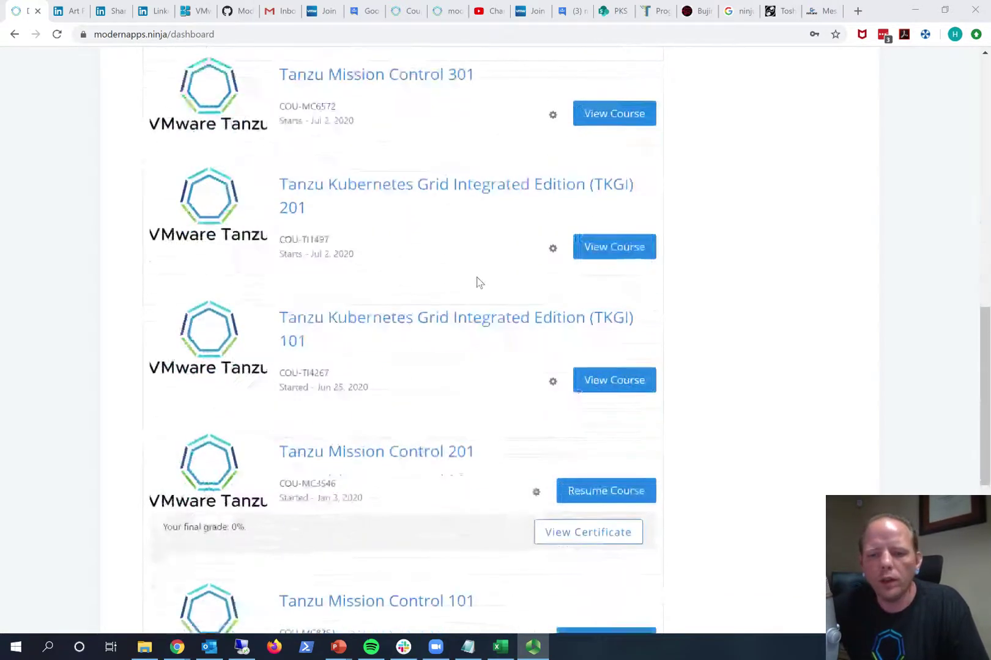
pyautogui.scroll(-2, 472, 282)
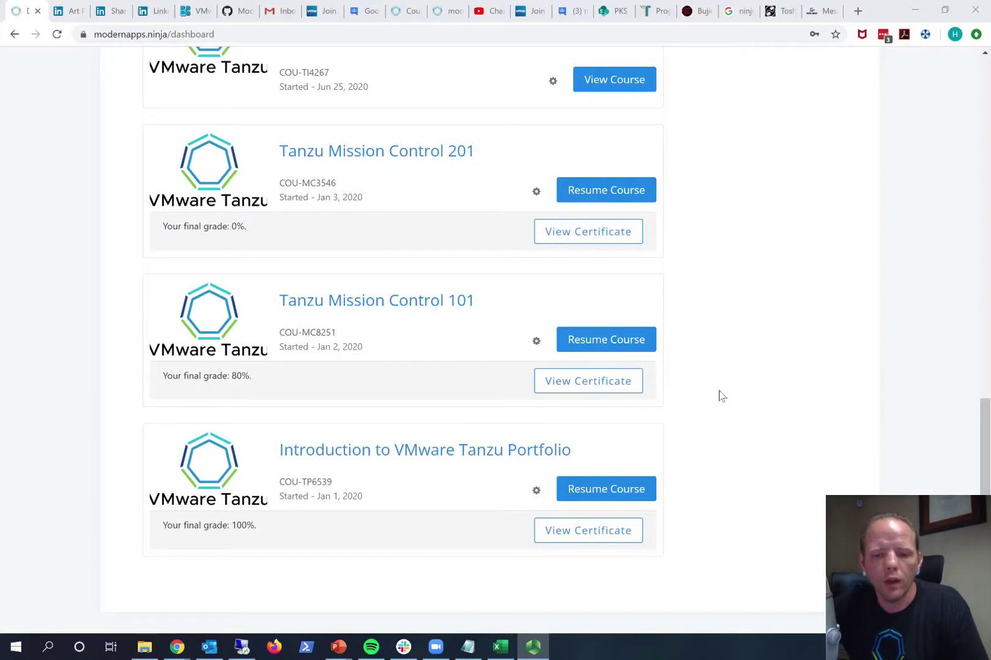
pyautogui.click(591, 492)
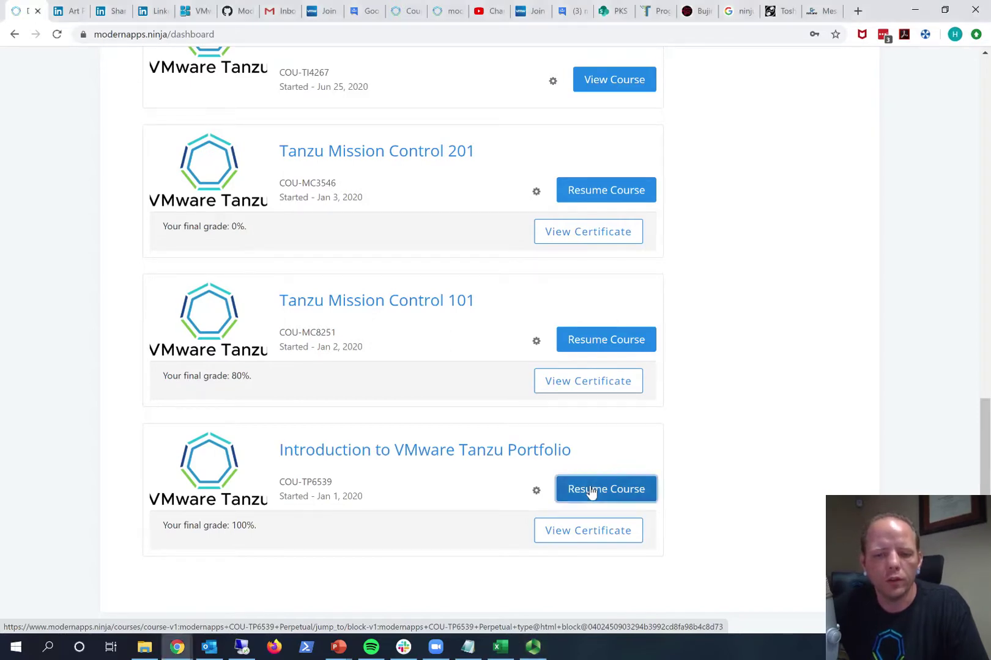
pyautogui.click(590, 493)
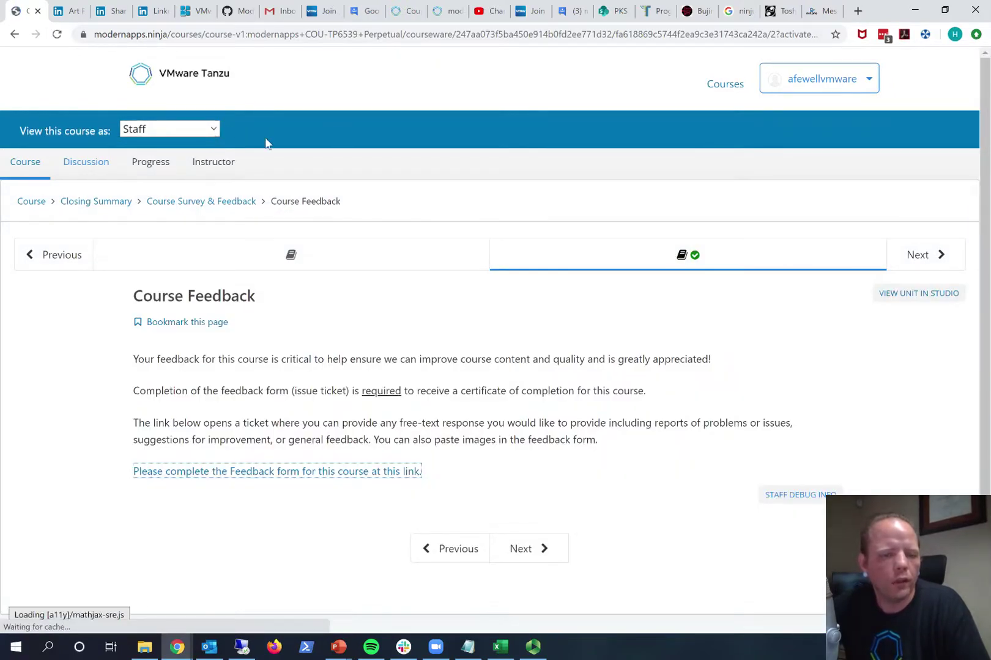
# Switch the course view to Learner and go back to the course outline
pyautogui.click(216, 130)
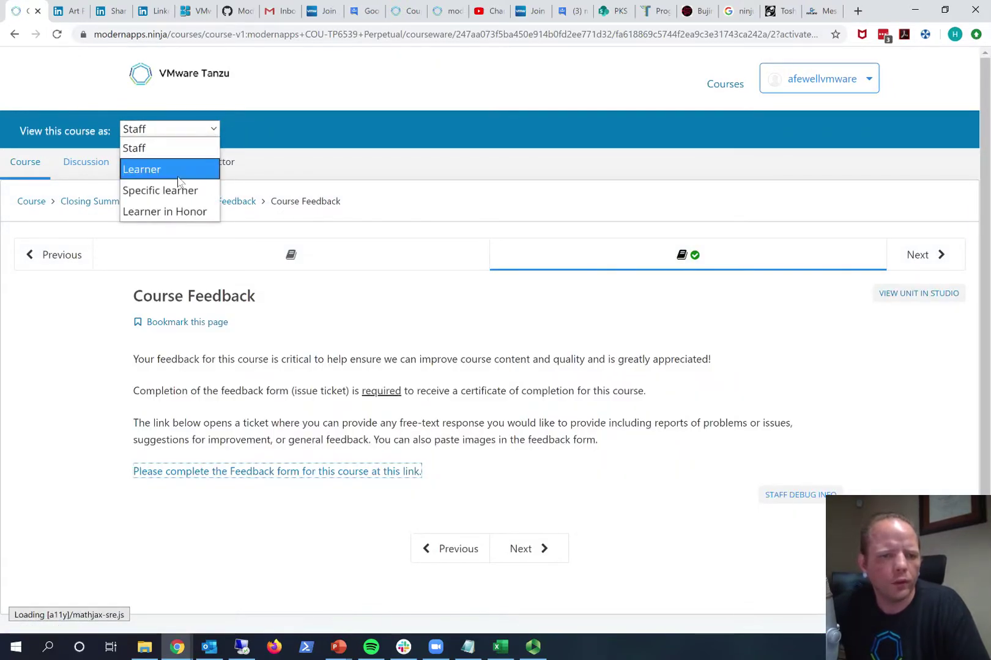
pyautogui.click(172, 172)
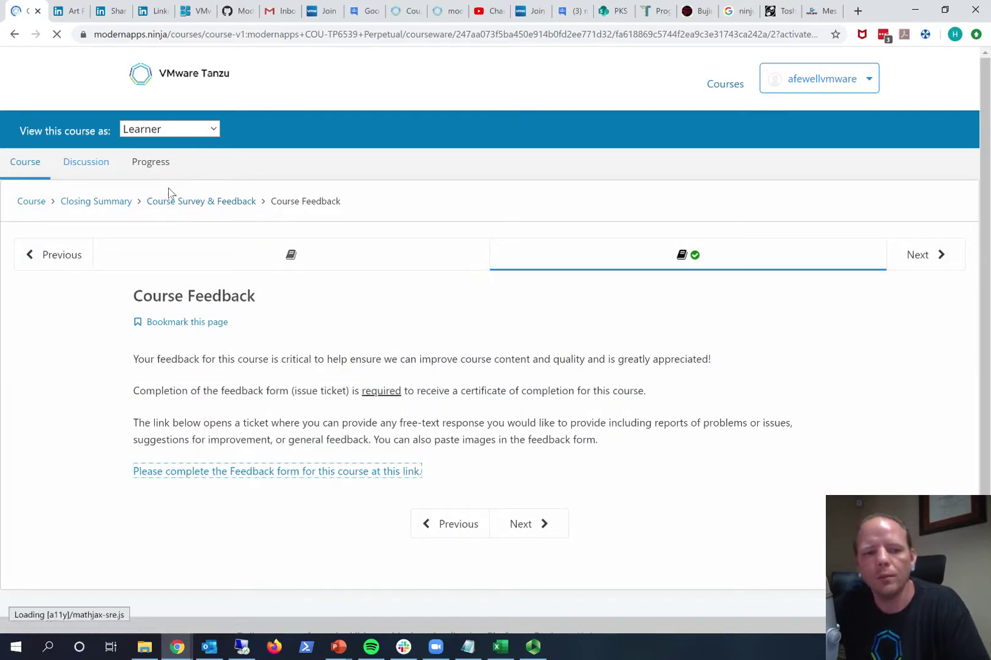
pyautogui.click(34, 203)
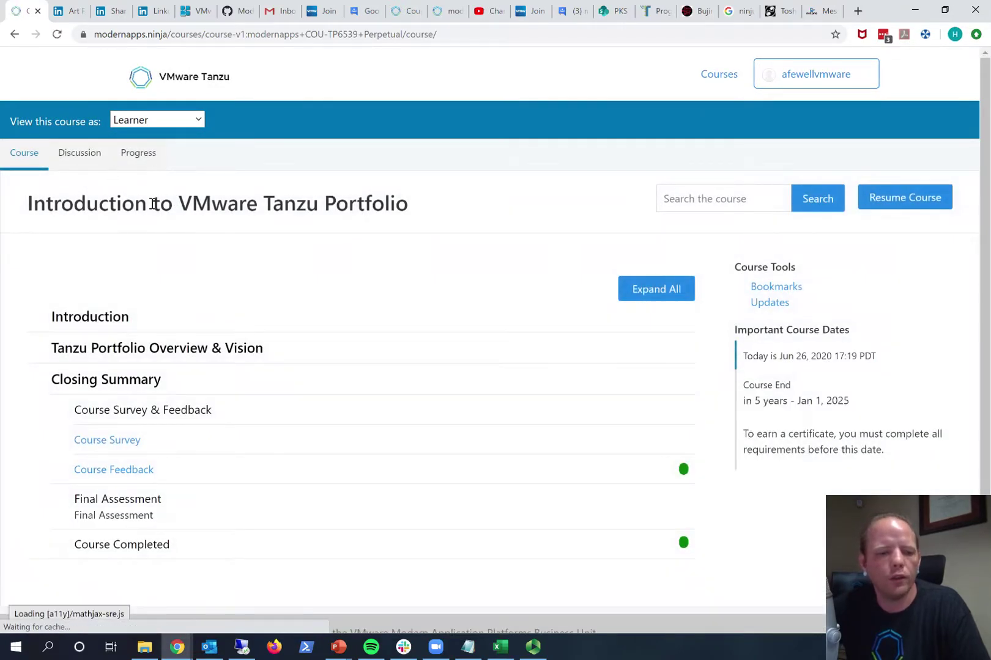
# Open the Progress page and review the grade chart and section scores, 83% overall
pyautogui.click(139, 158)
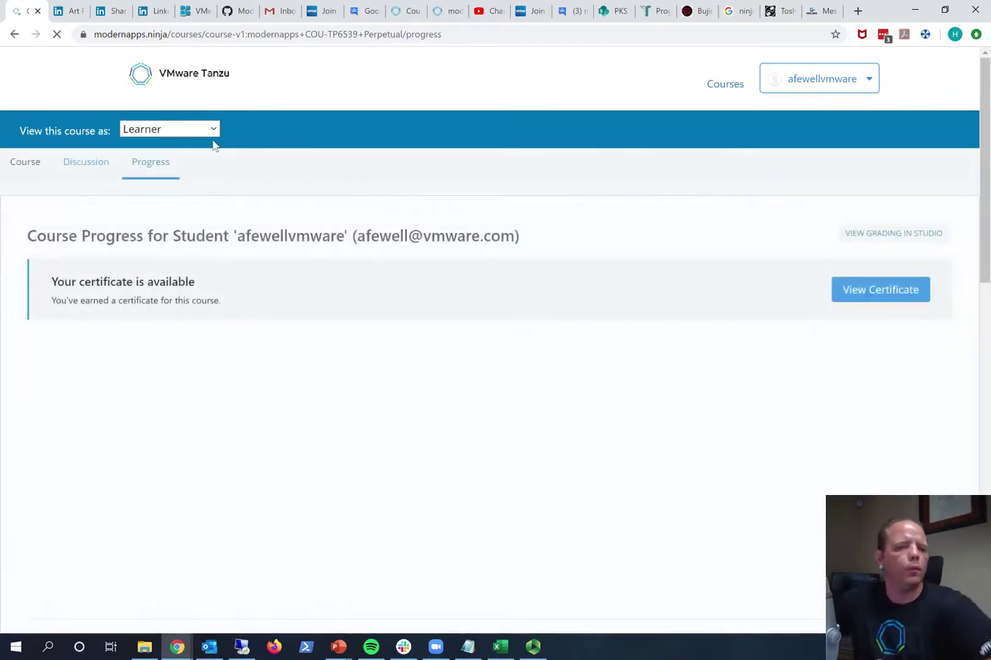
pyautogui.scroll(-4, 433, 215)
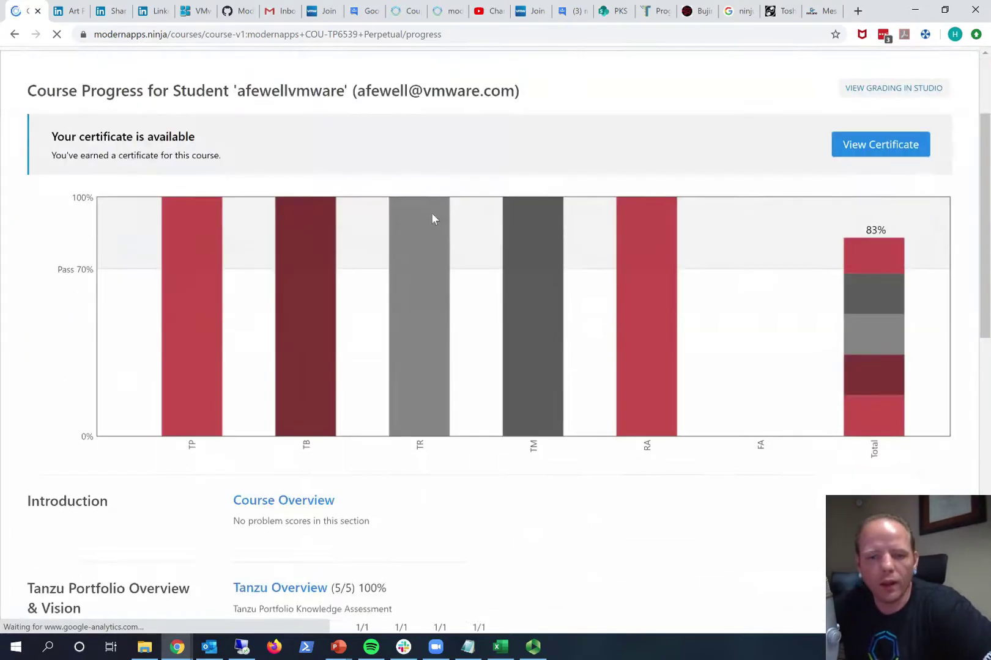
pyautogui.scroll(1, 254, 225)
pyautogui.scroll(-1, 250, 232)
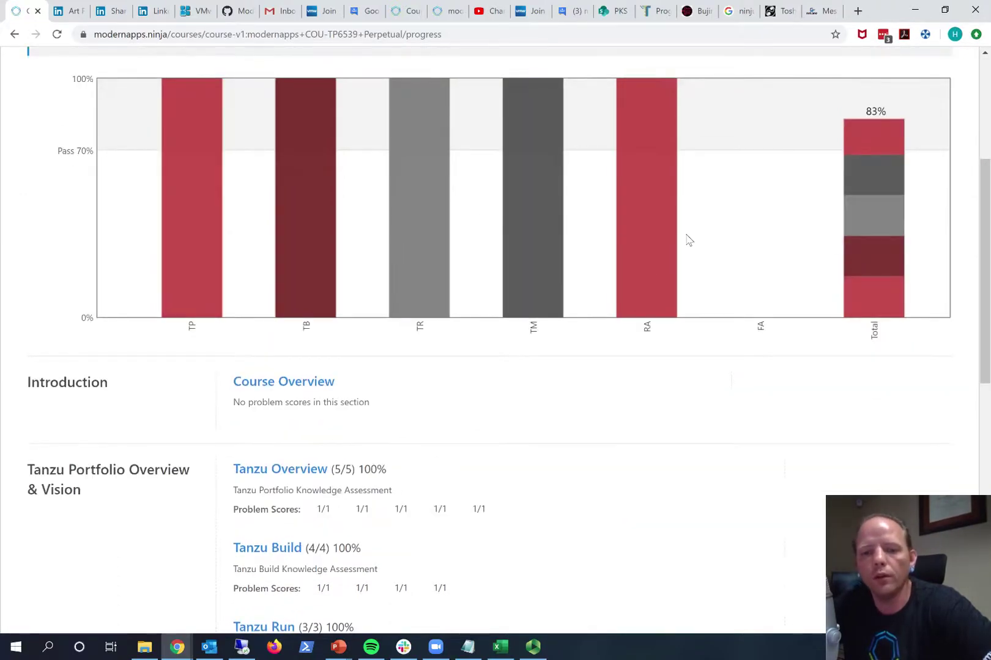
pyautogui.scroll(2, 419, 282)
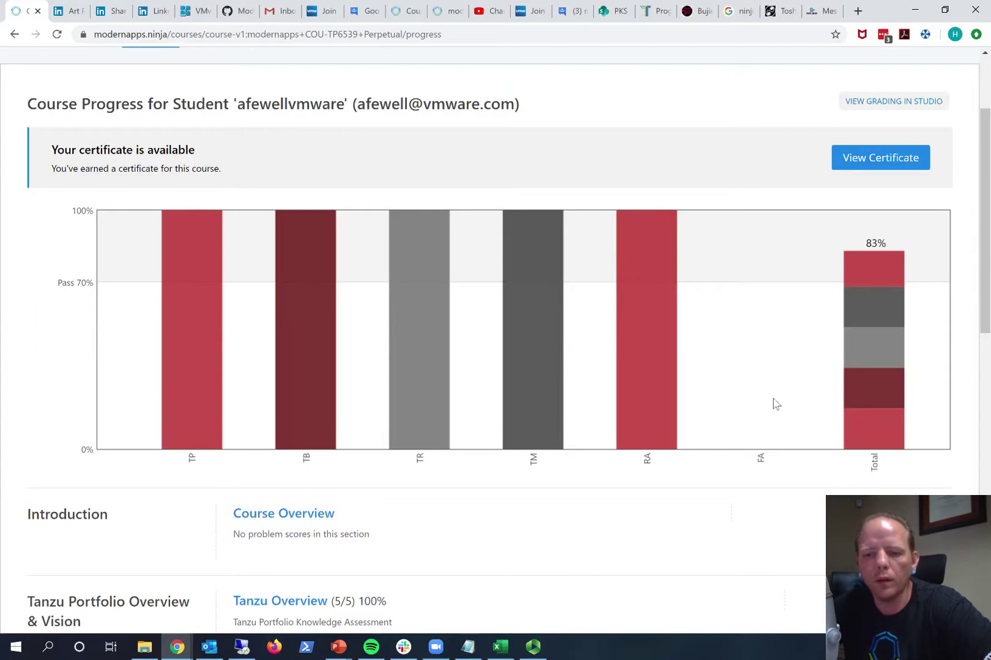
pyautogui.scroll(-2, 408, 416)
pyautogui.scroll(-2, 347, 413)
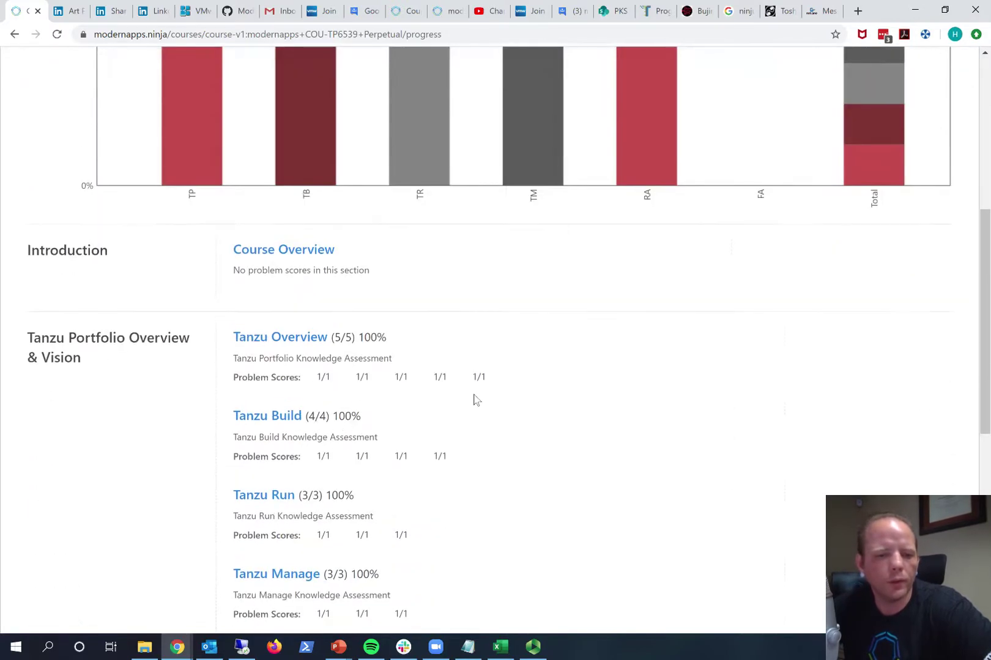
pyautogui.scroll(-4, 412, 385)
pyautogui.scroll(6, 406, 387)
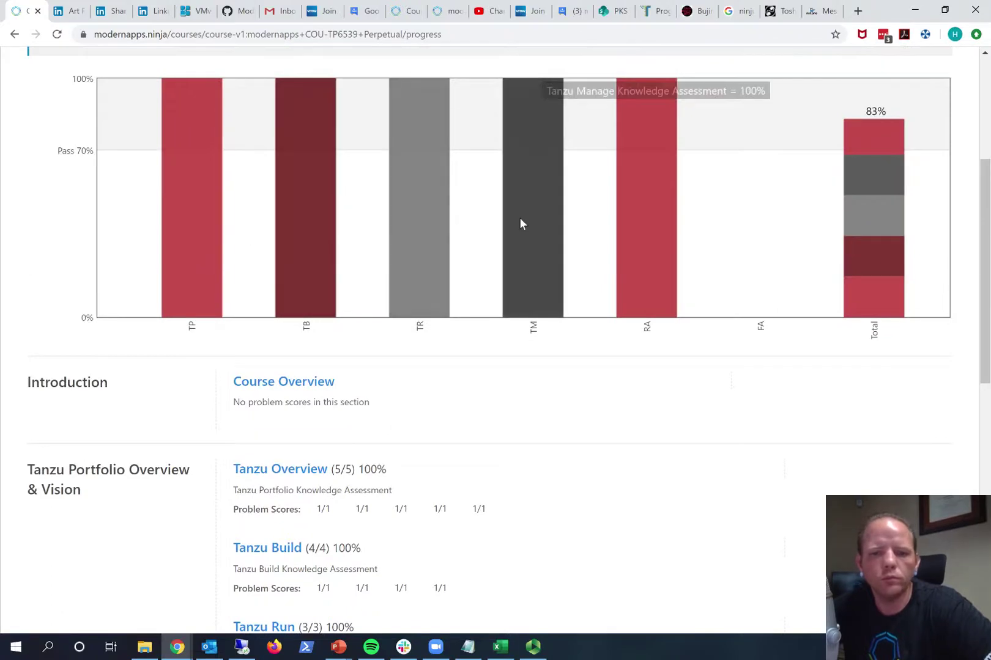
pyautogui.scroll(-10, 780, 359)
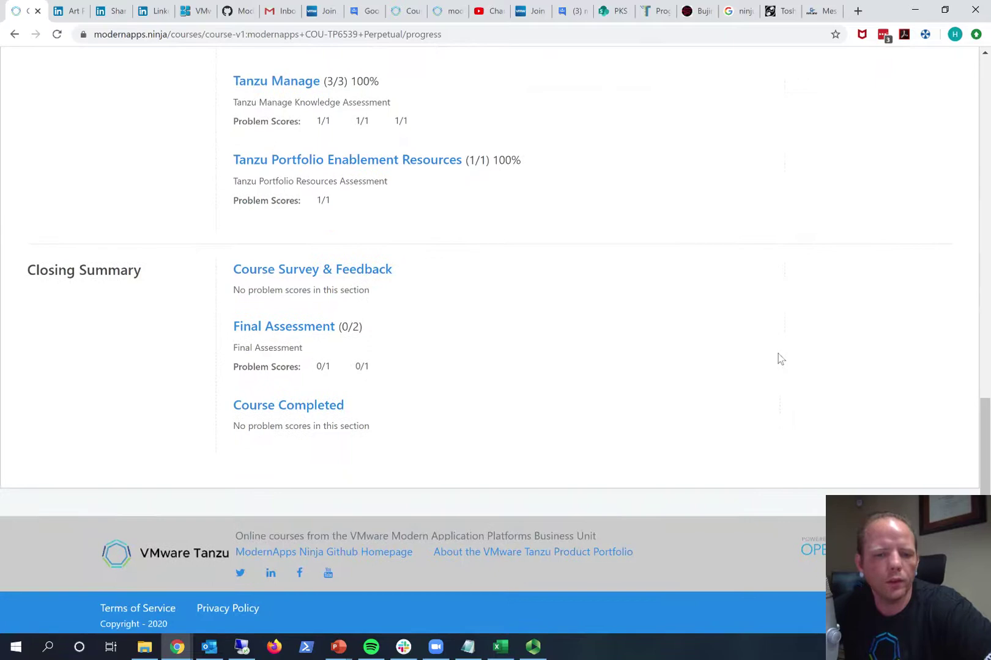
pyautogui.scroll(10, 778, 358)
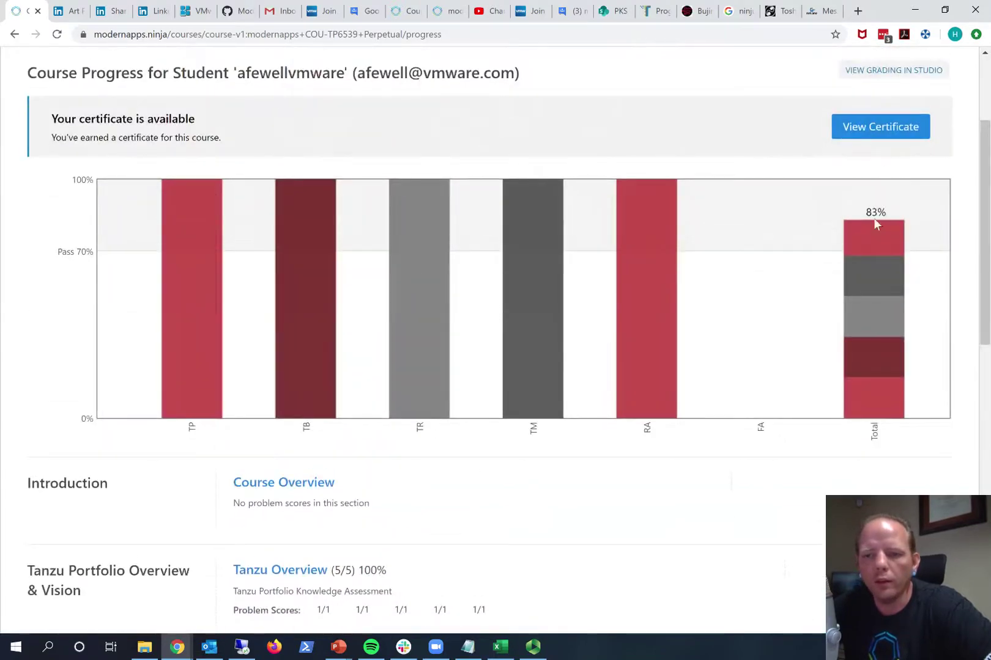
pyautogui.moveTo(867, 249)
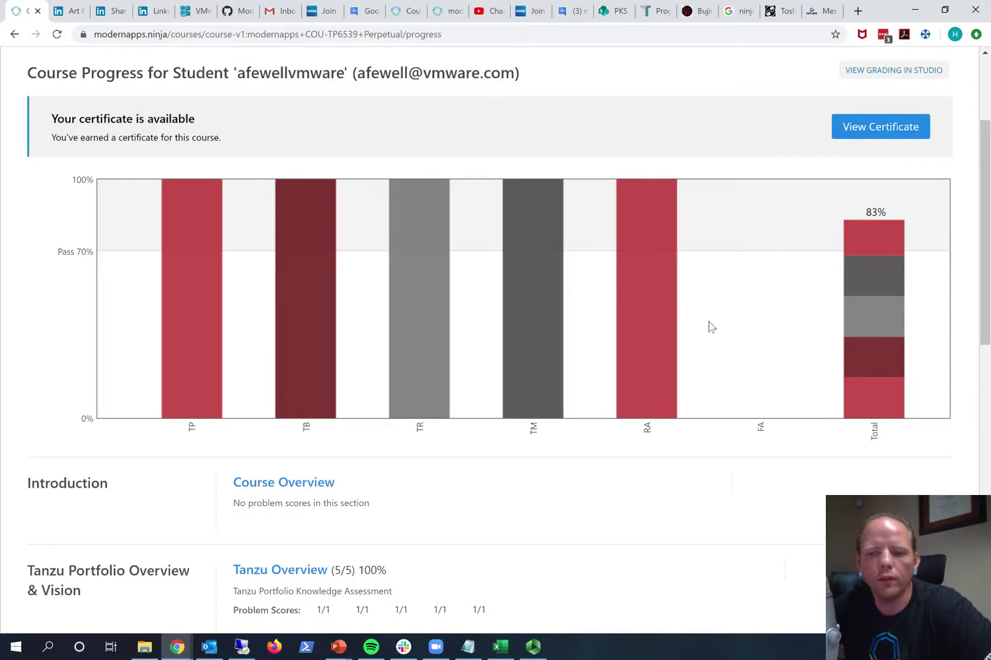
pyautogui.moveTo(869, 402)
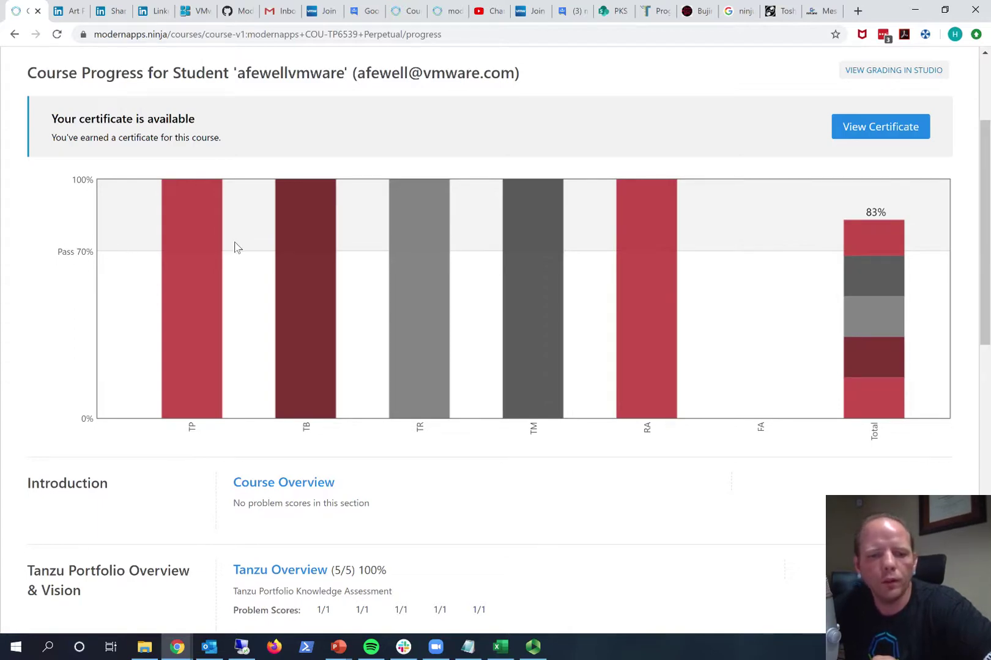
pyautogui.scroll(3, 460, 234)
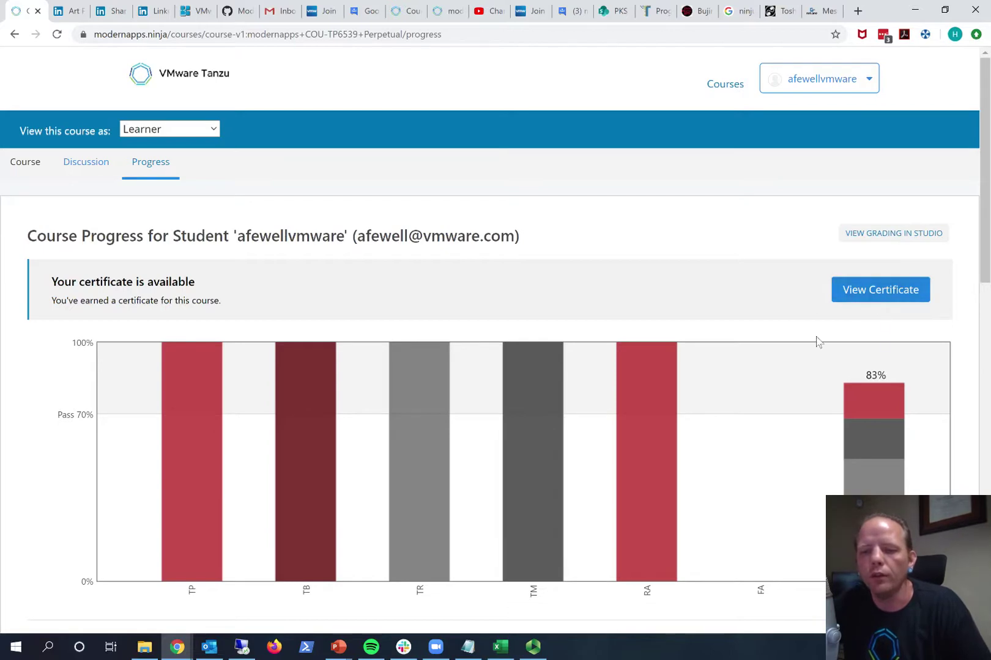
# Open the COU-TP6539 Introduction to VMware Tanzu Portfolio certificate, issued May 6, 2020, and review it
pyautogui.click(881, 296)
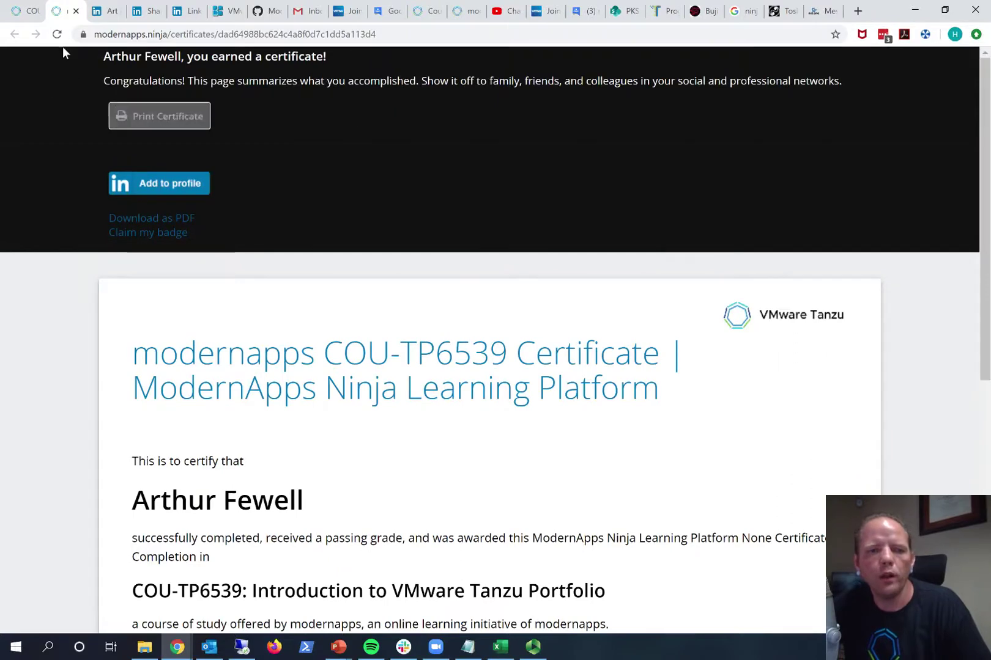
pyautogui.click(22, 11)
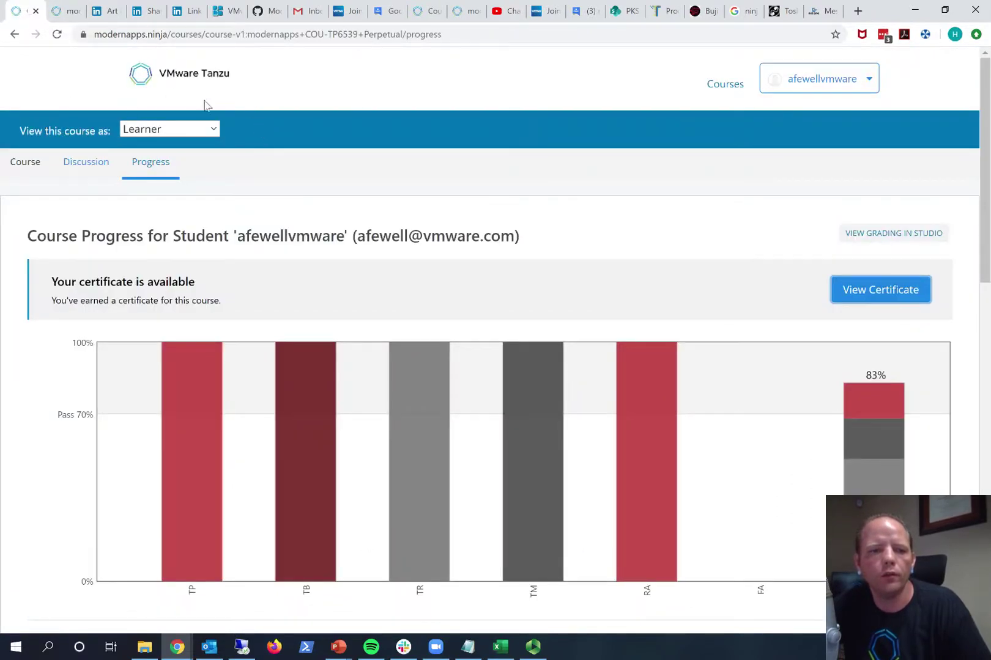
pyautogui.click(881, 290)
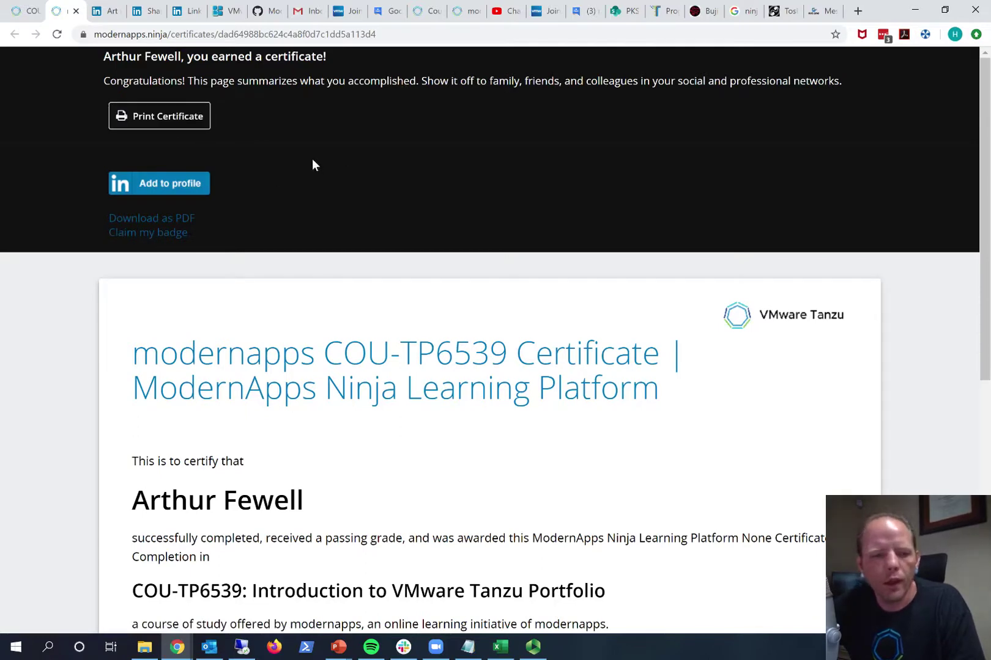
pyautogui.scroll(-5, 447, 319)
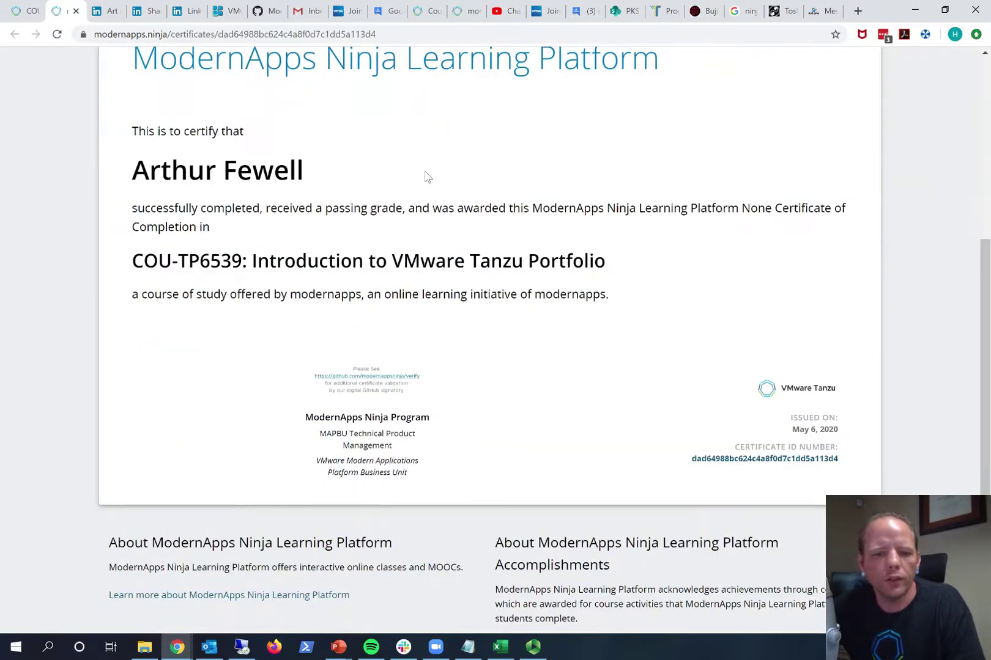
pyautogui.scroll(5, 426, 176)
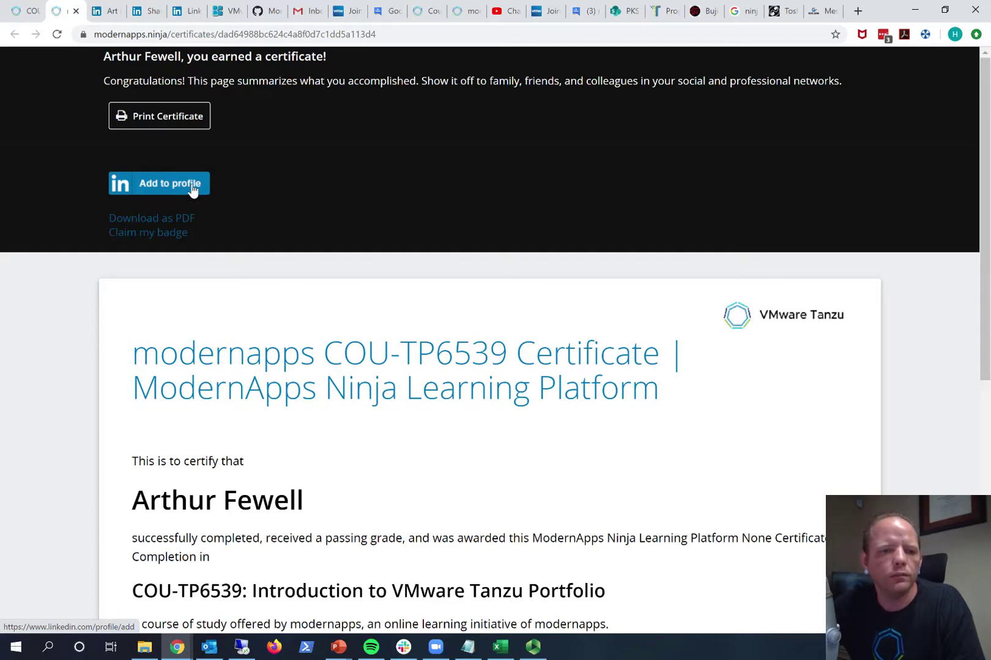
# Start a LinkedIn certification named Introduction to VMware Tanzu Portfolio, copied from the certificate
pyautogui.click(193, 189)
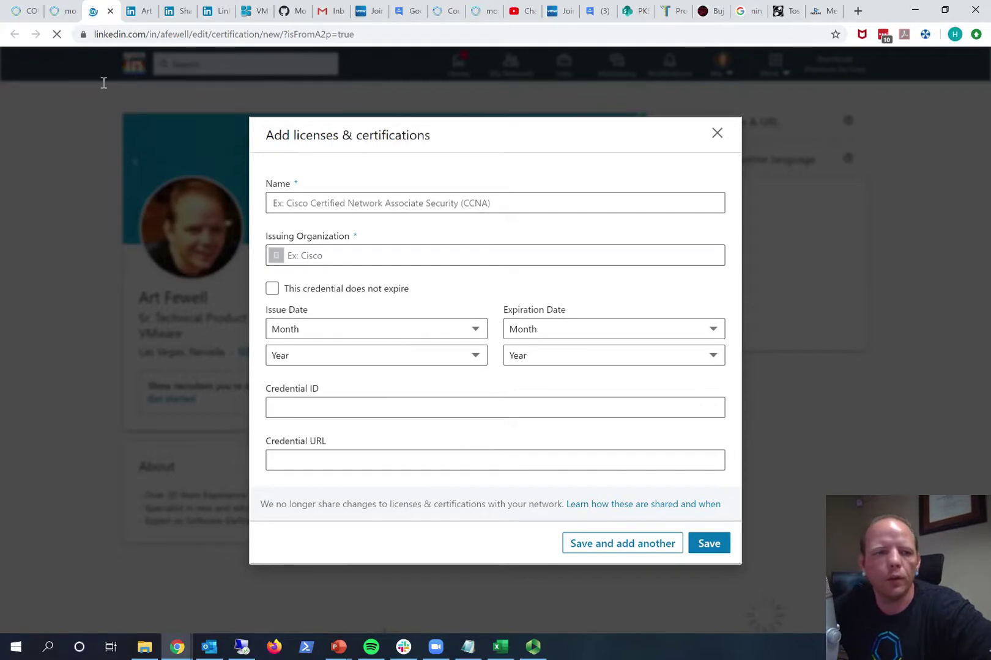
pyautogui.click(58, 12)
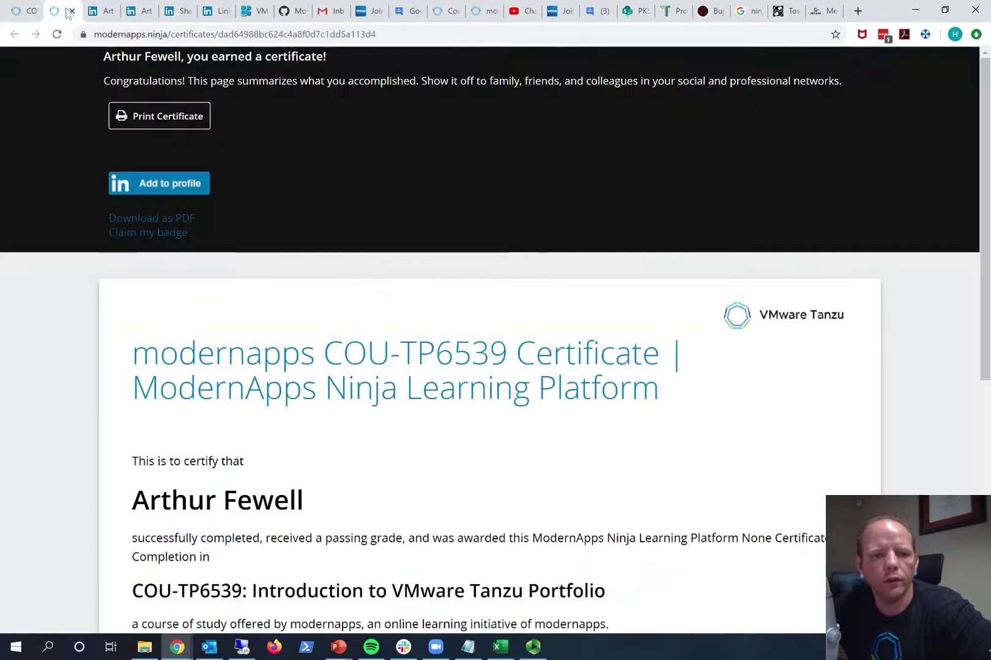
pyautogui.scroll(-3, 387, 421)
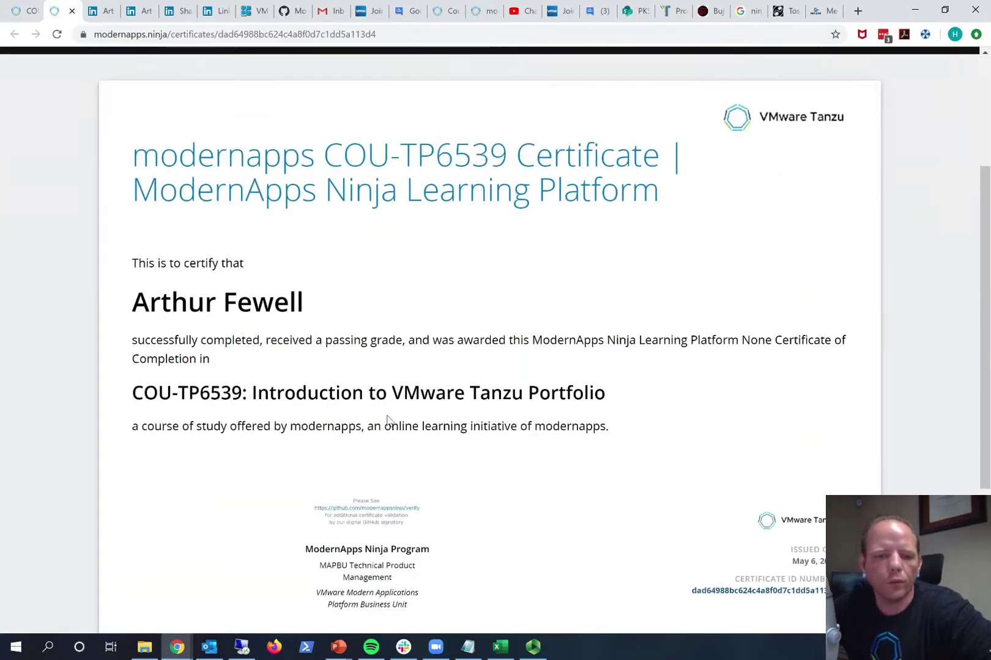
pyautogui.scroll(-2, 608, 277)
pyautogui.moveTo(619, 263); pyautogui.dragTo(254, 263)
pyautogui.hotkey('ctrl', 'c')
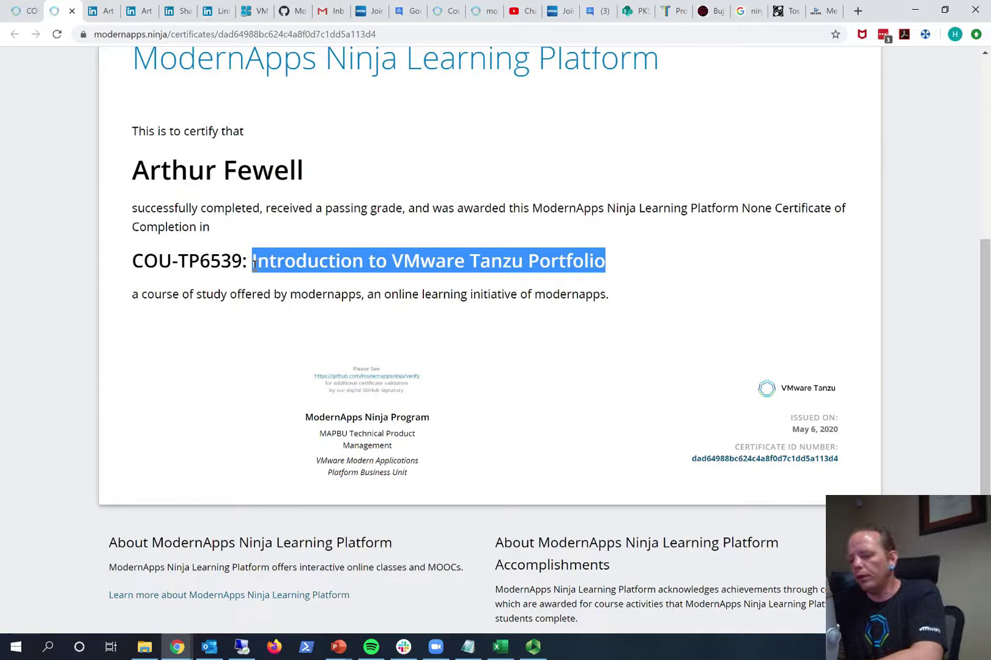
pyautogui.click(99, 12)
pyautogui.click(323, 203)
pyautogui.hotkey('ctrl', 'v')
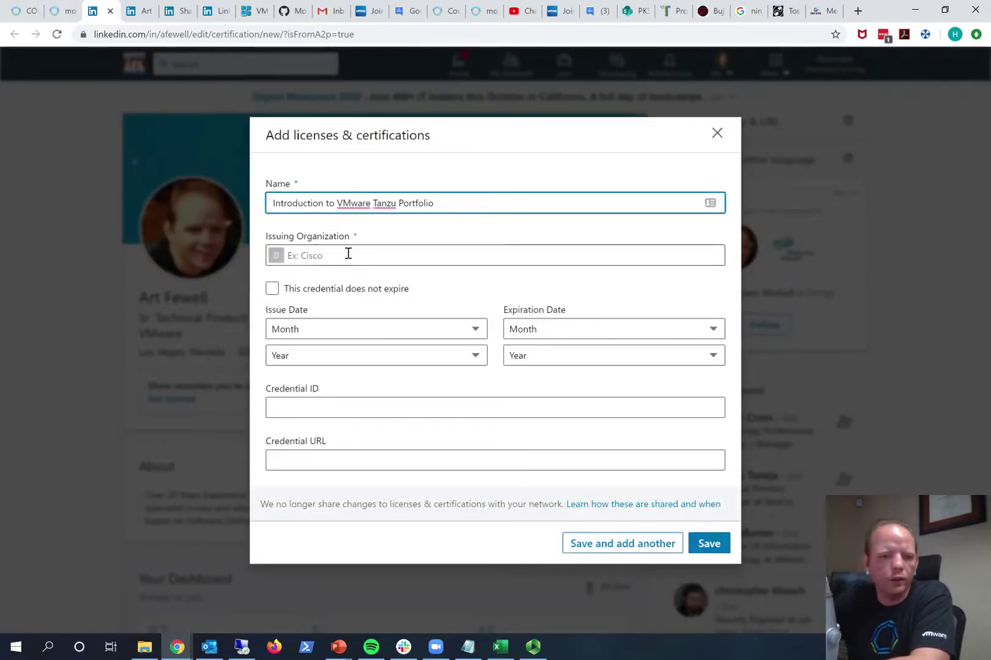
# Set VMware as the issuing organization and mark the credential as never expiring
pyautogui.click(348, 253)
pyautogui.write('V')
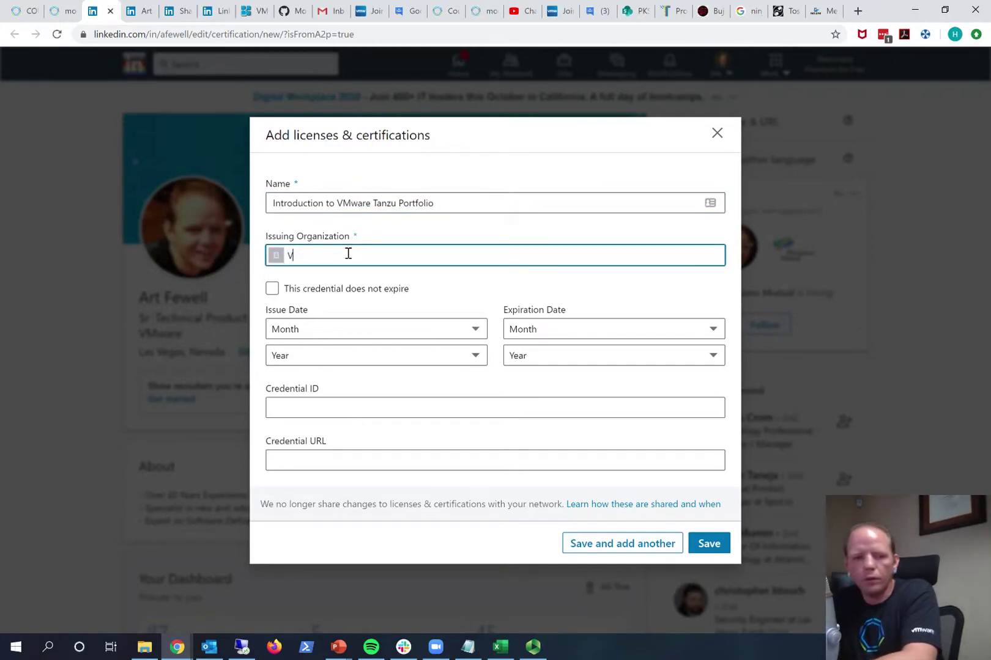
pyautogui.write('Mw')
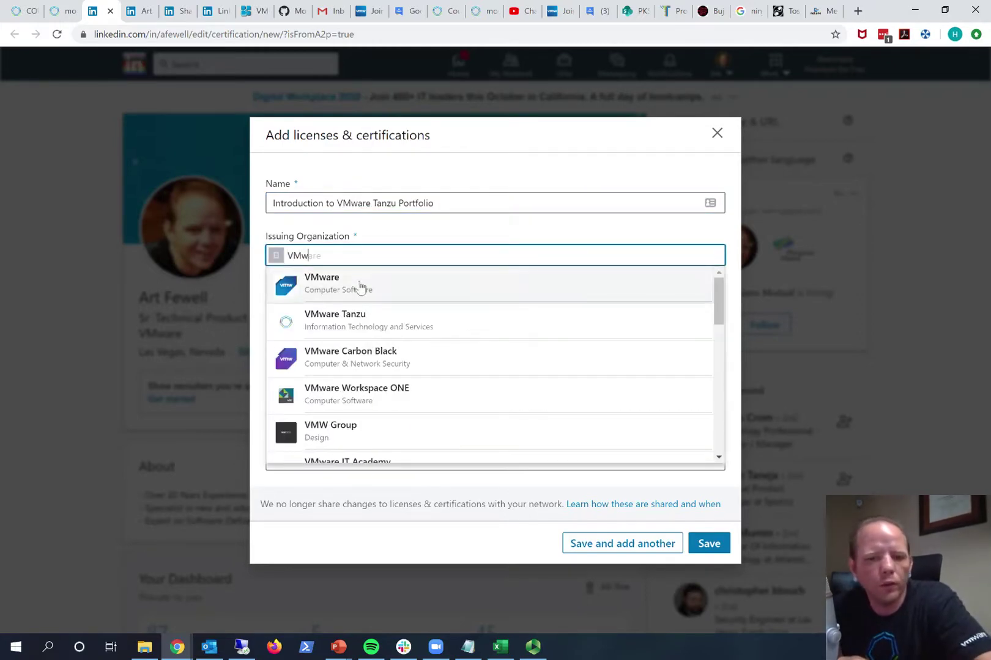
pyautogui.click(361, 284)
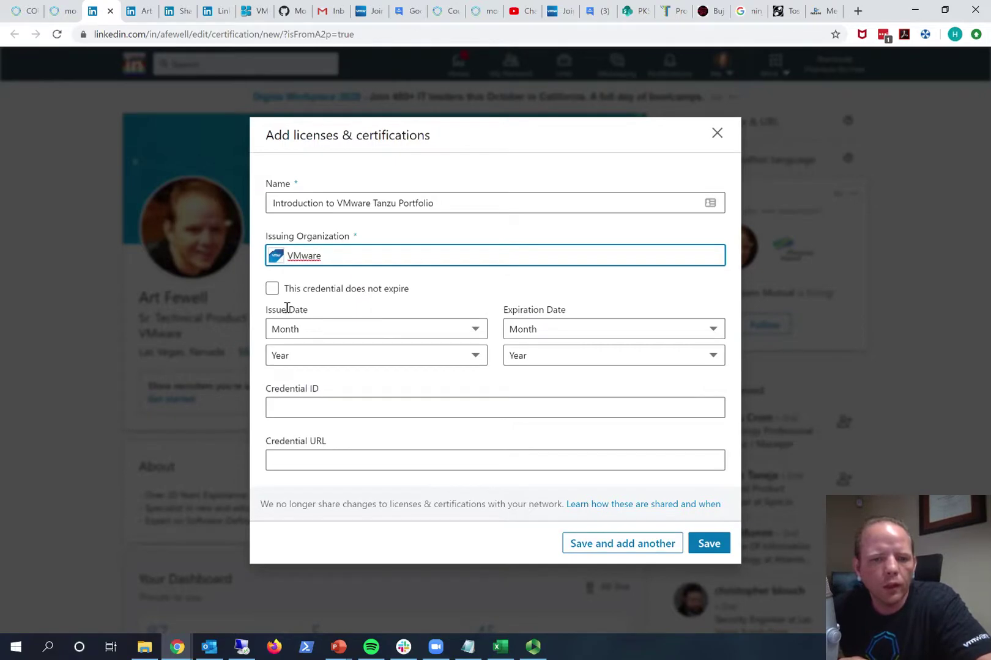
pyautogui.click(273, 292)
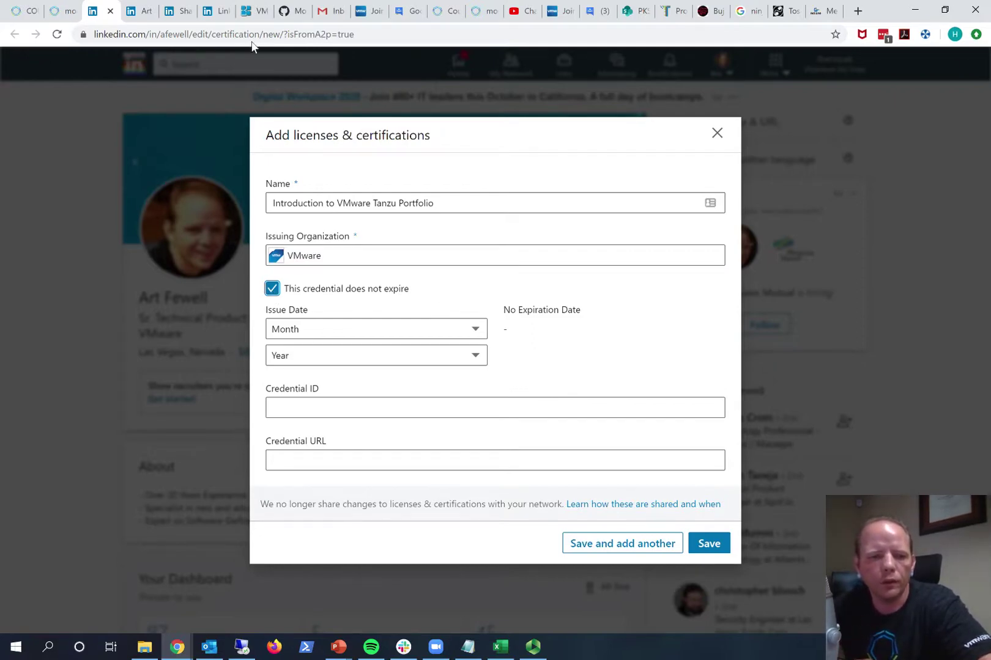
# Set the certification issue date to May 2020
pyautogui.click(60, 17)
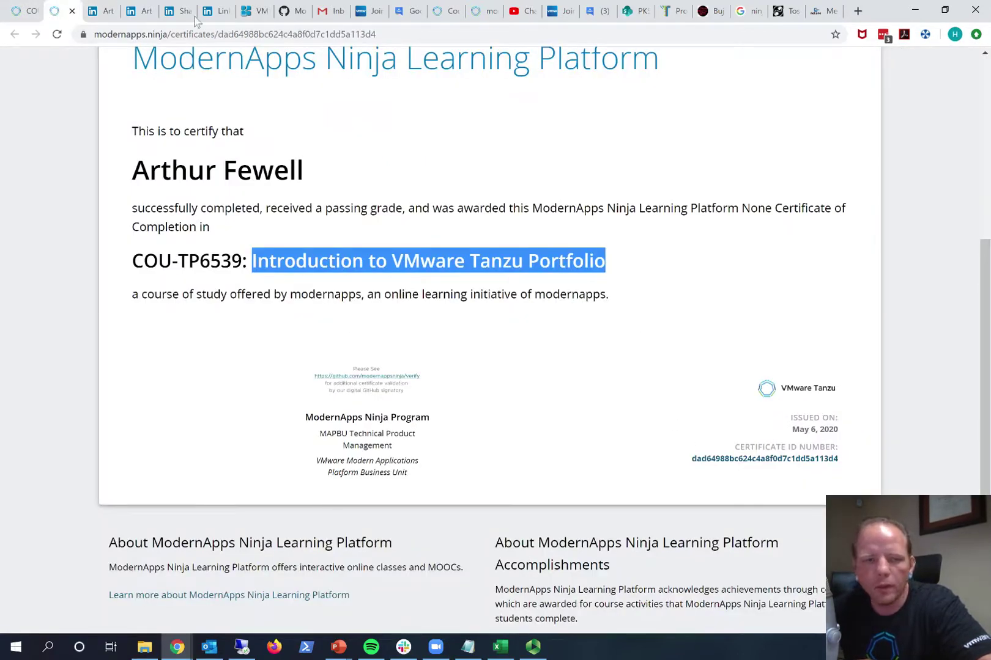
pyautogui.click(98, 11)
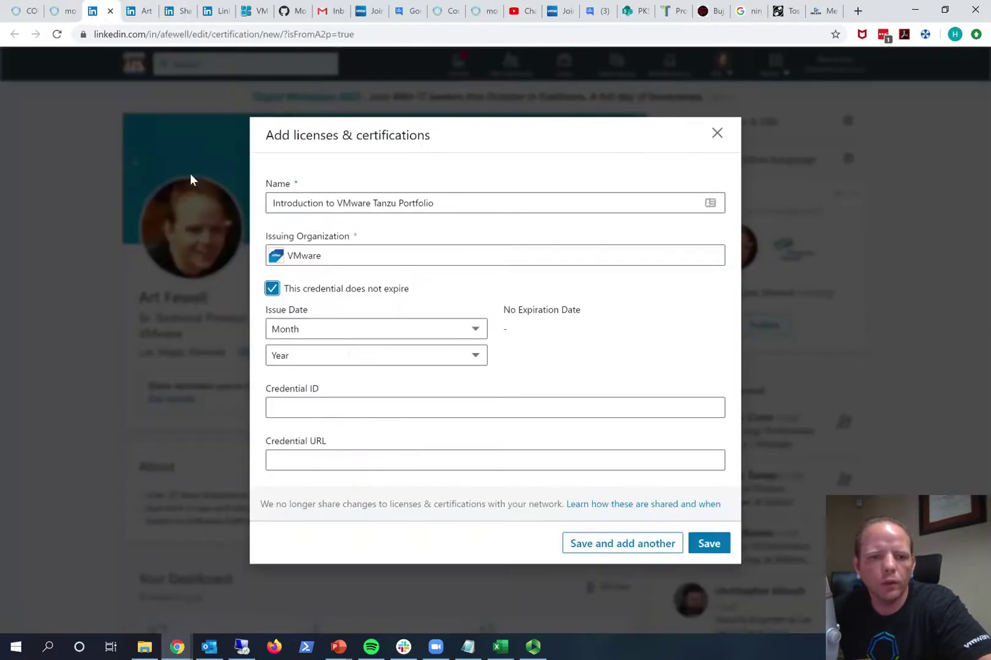
pyautogui.click(386, 330)
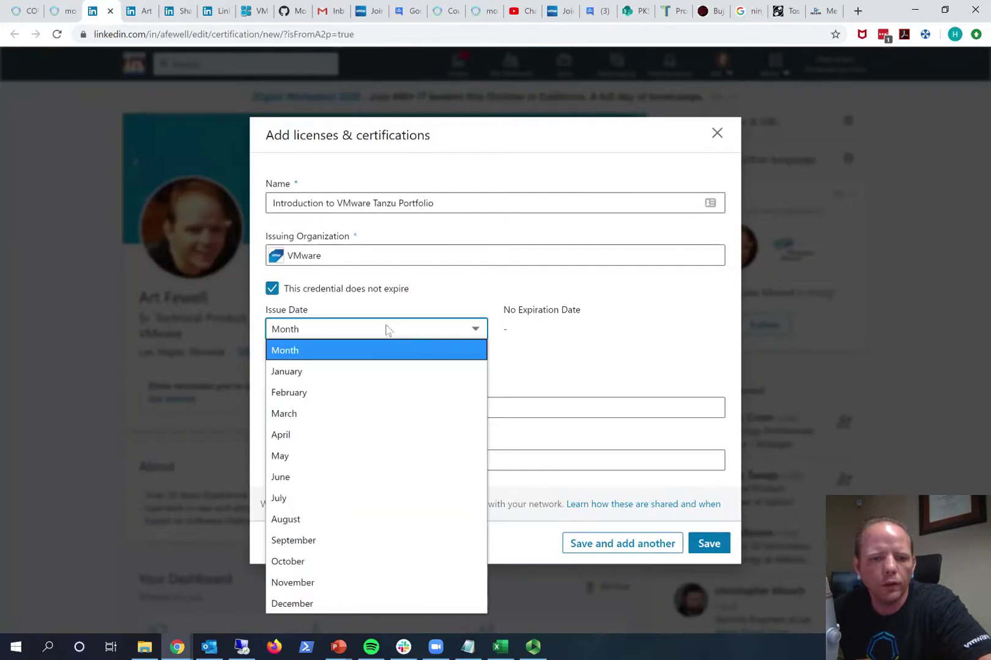
pyautogui.click(368, 455)
pyautogui.click(367, 361)
pyautogui.scroll(-7, 345, 283)
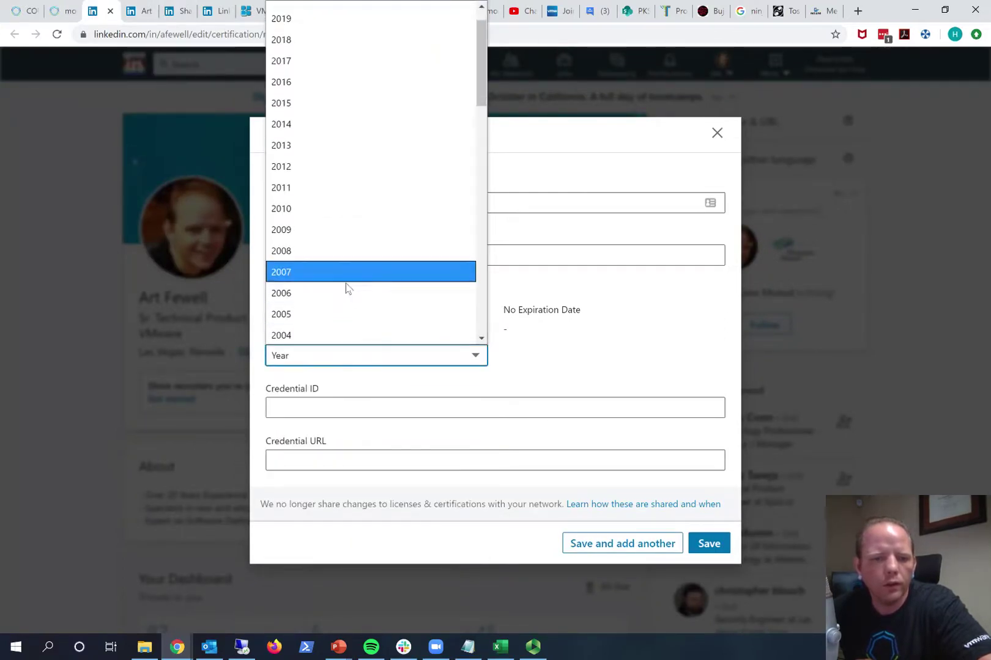
pyautogui.scroll(7, 345, 283)
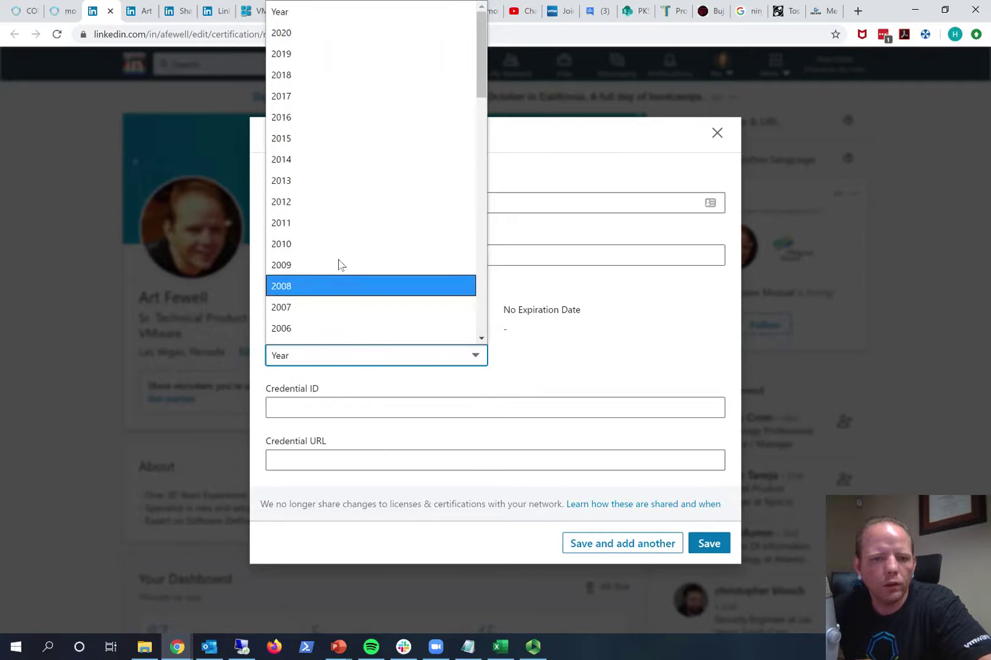
pyautogui.click(299, 33)
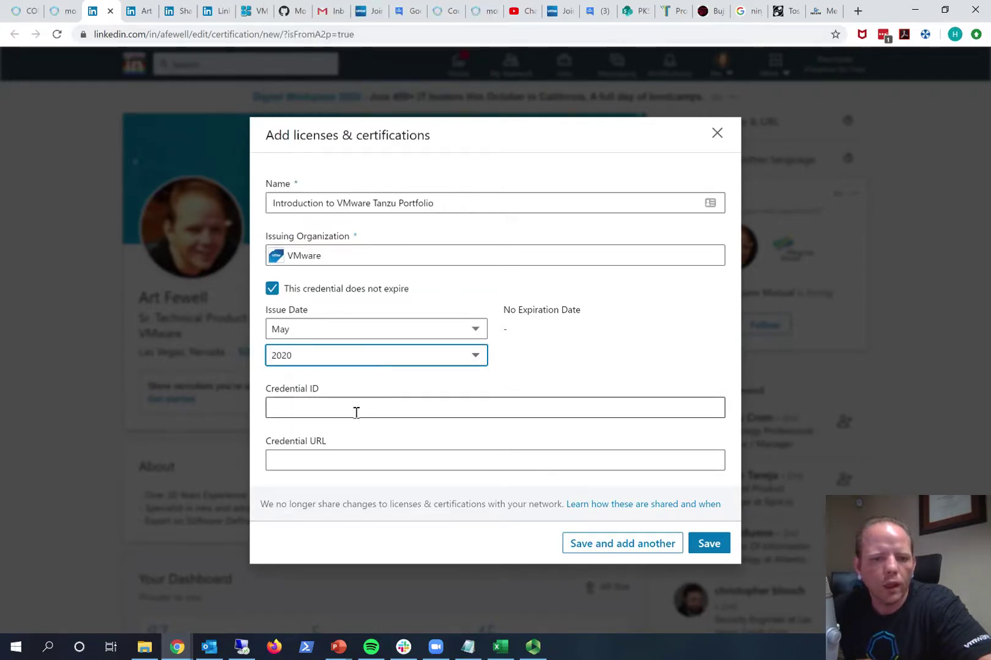
# Copy the certificate ID from the certificate page into the Credential ID field
pyautogui.click(65, 11)
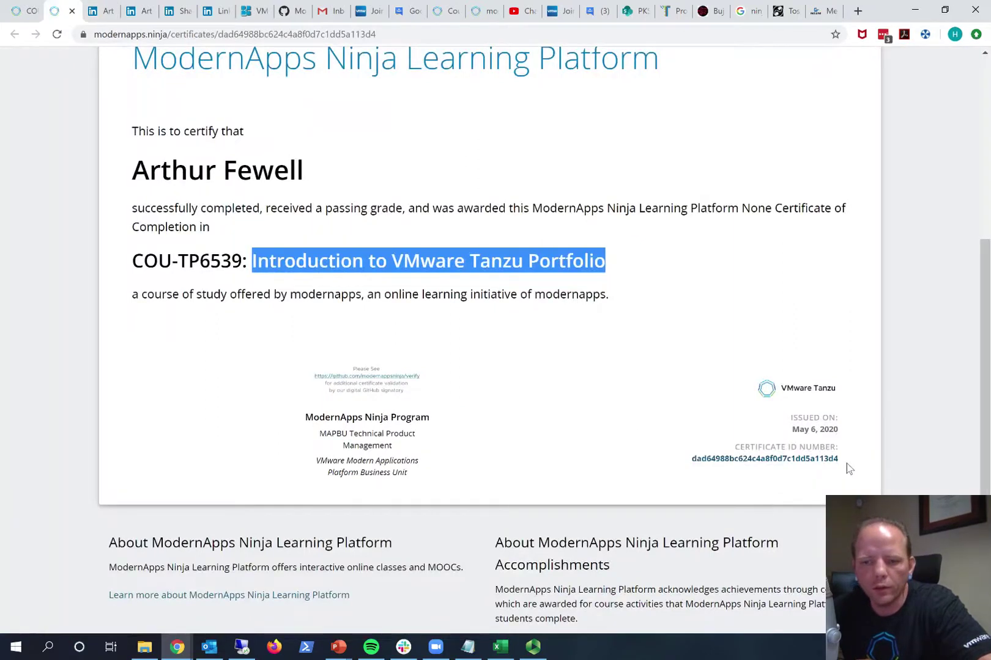
pyautogui.moveTo(840, 459)
pyautogui.mouseDown()
pyautogui.moveTo(697, 469)
pyautogui.moveTo(693, 461)
pyautogui.moveTo(847, 481)
pyautogui.mouseUp()
pyautogui.hotkey('ctrl', 'c')
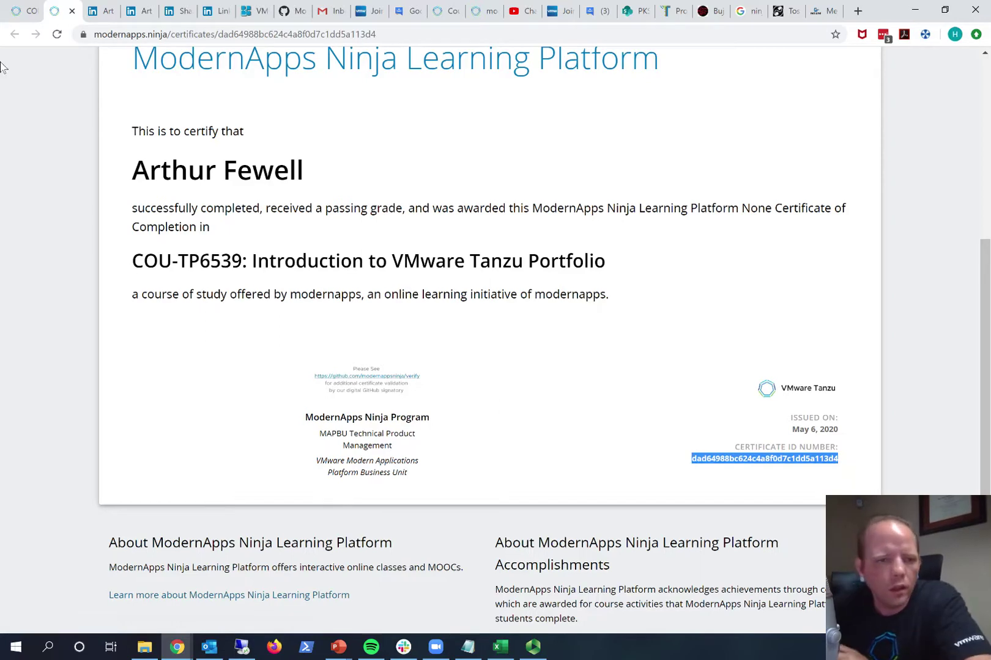
pyautogui.click(104, 12)
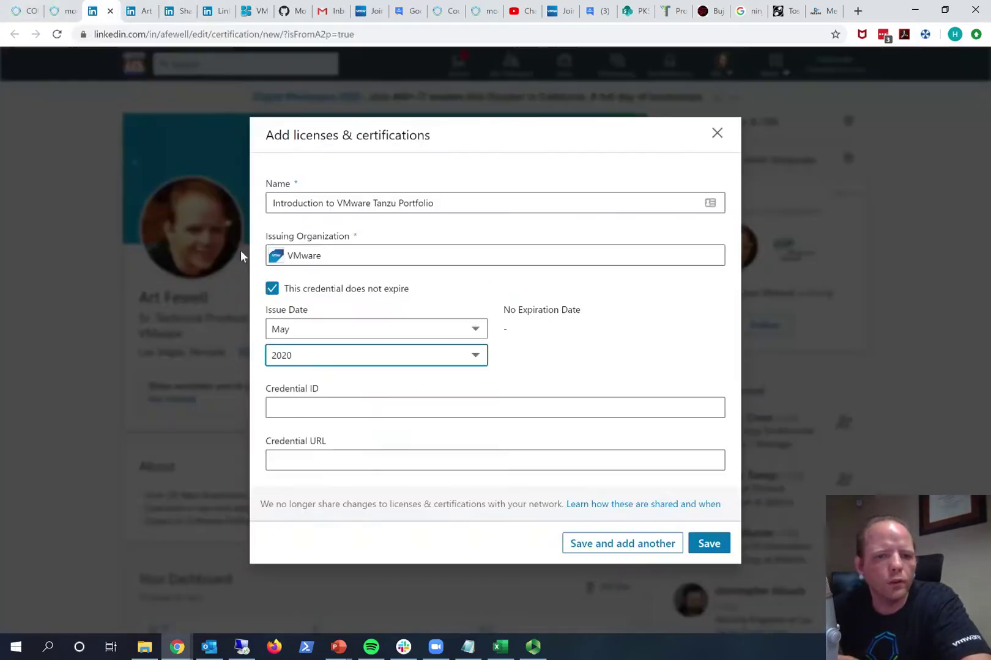
pyautogui.click(363, 414)
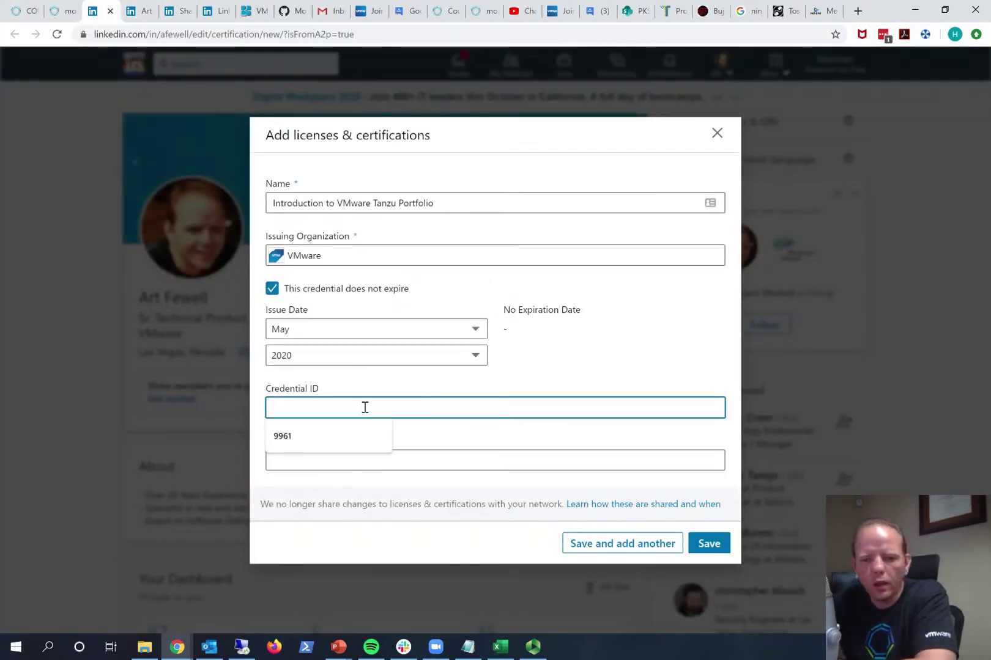
pyautogui.hotkey('ctrl', 'v')
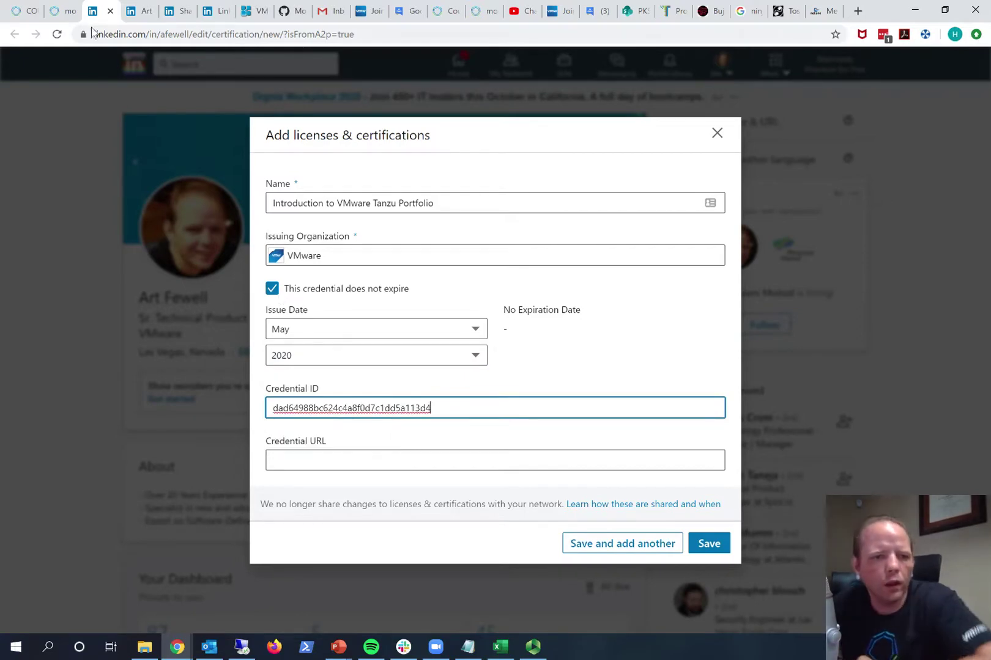
pyautogui.click(58, 11)
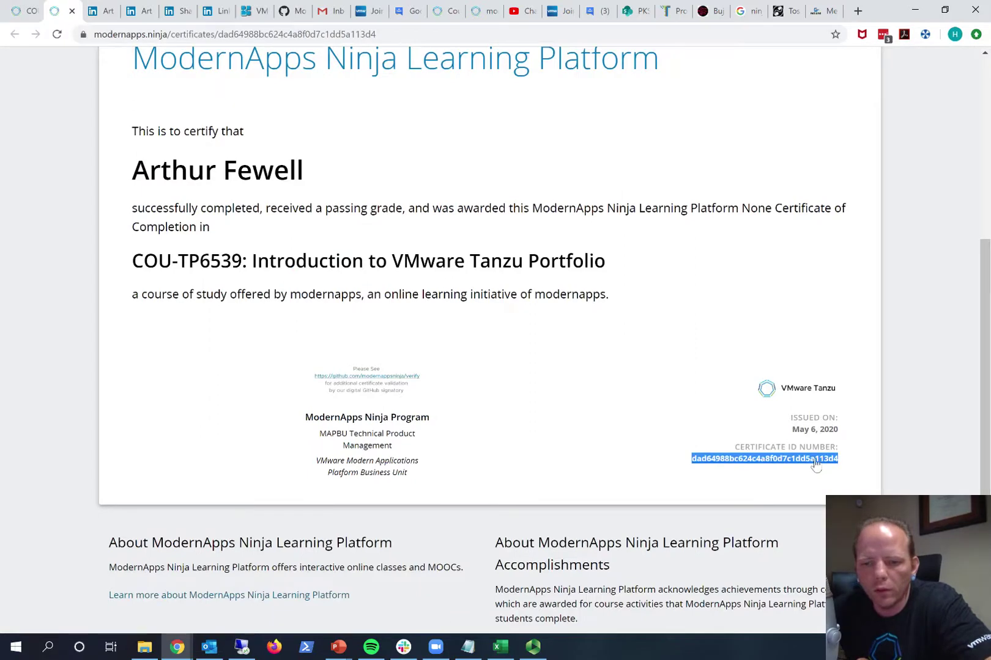
# Copy the certificate URL and confirm it loads the certificate in the Incognito window
pyautogui.click(853, 462)
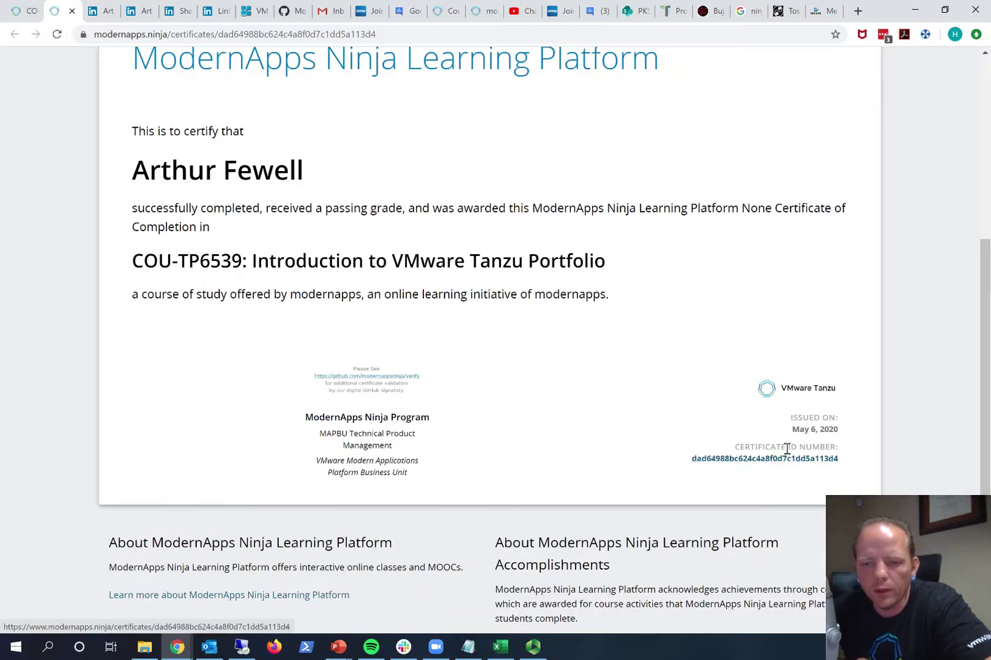
pyautogui.click(198, 35)
pyautogui.hotkey('ctrl', 'c')
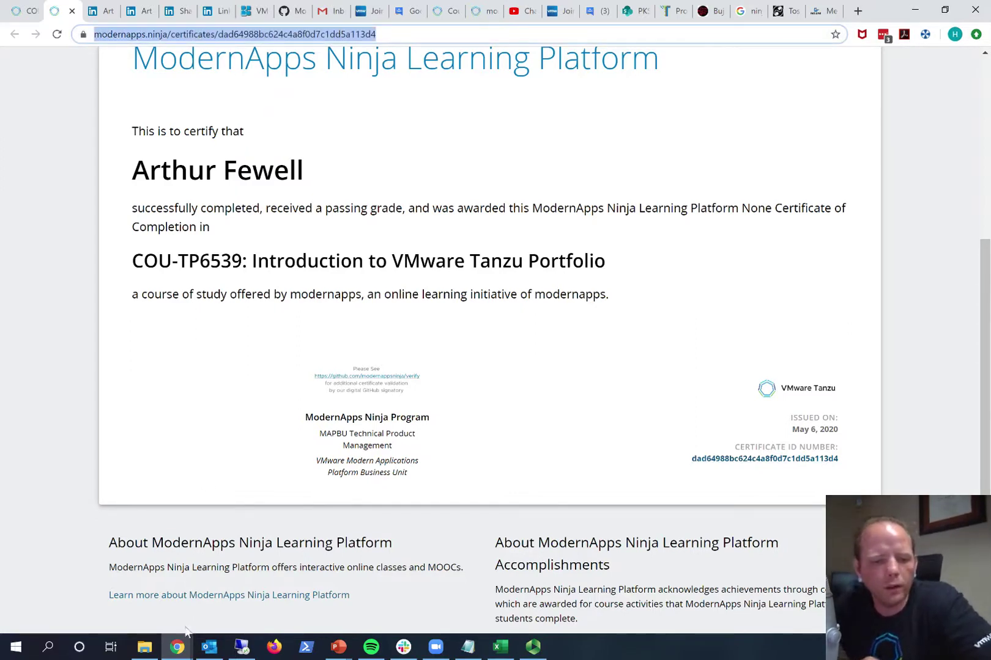
pyautogui.moveTo(177, 656)
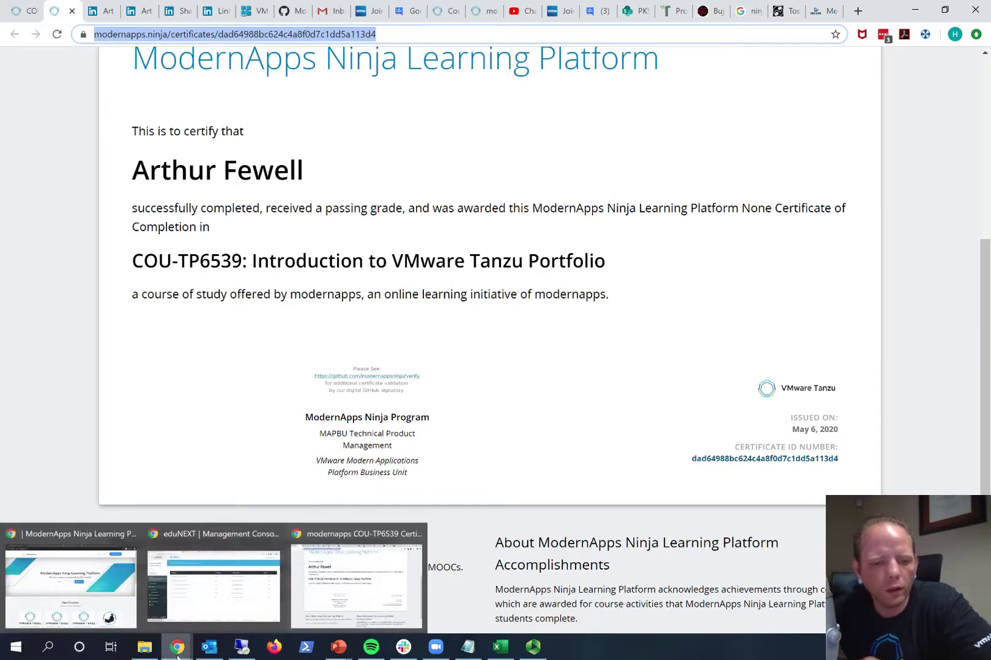
pyautogui.click(73, 605)
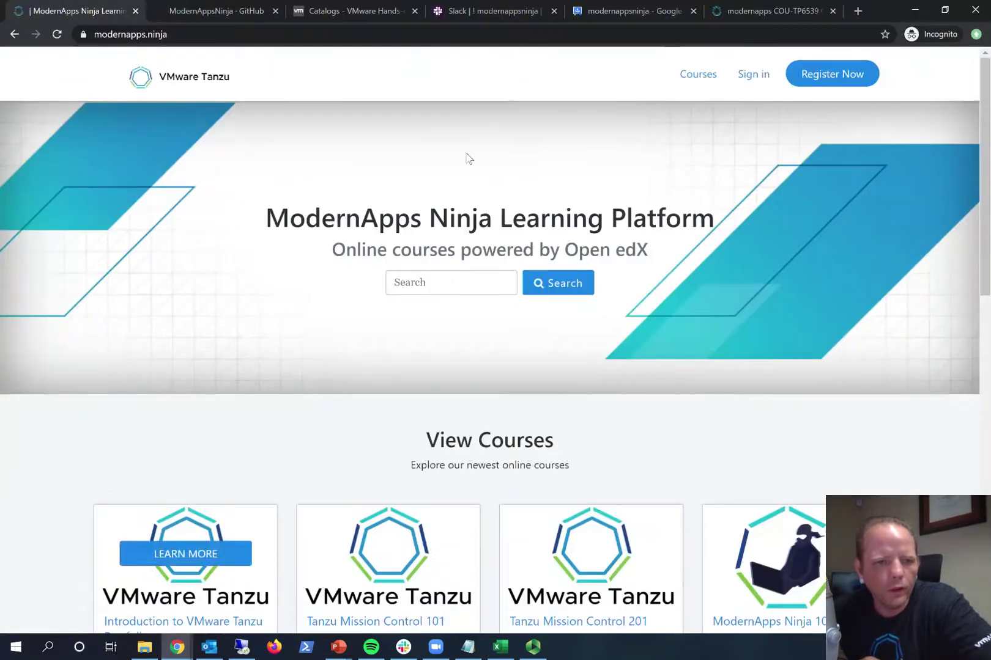
pyautogui.click(274, 33)
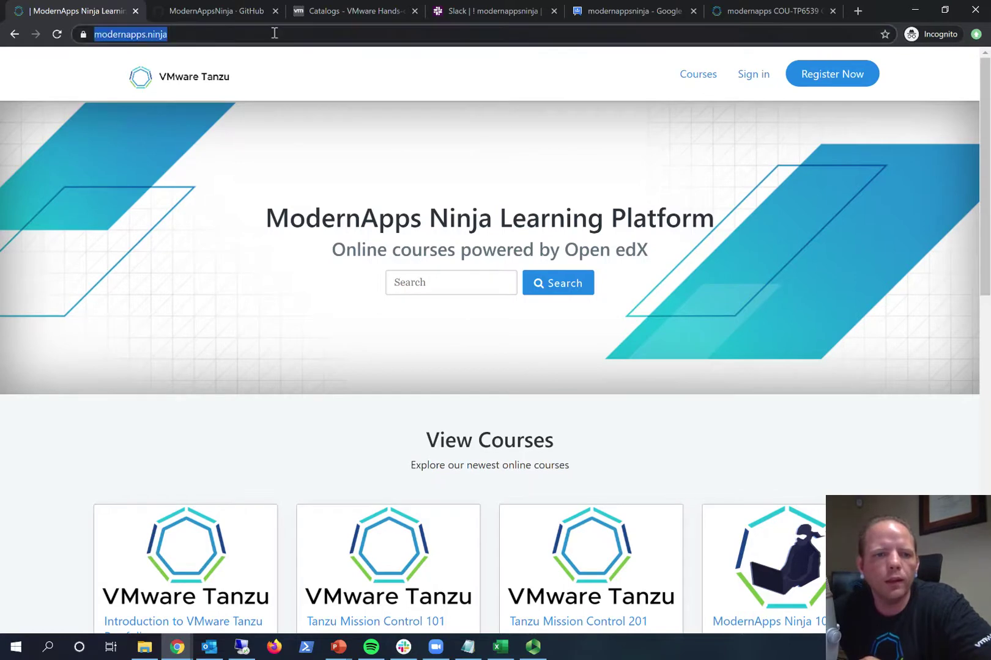
pyautogui.hotkey('ctrl', 'v')
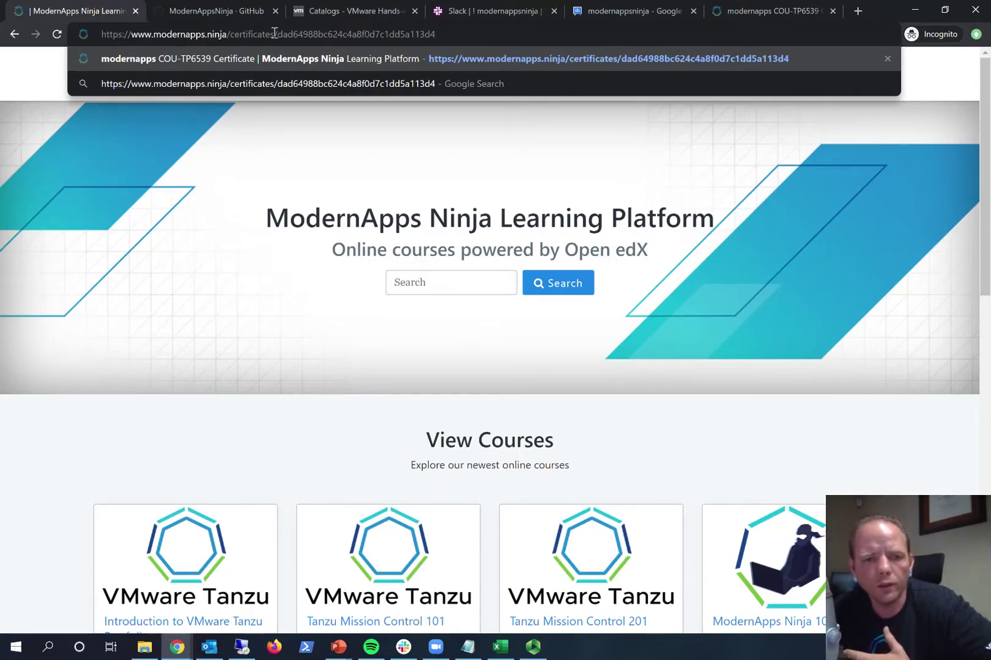
pyautogui.press('Return')
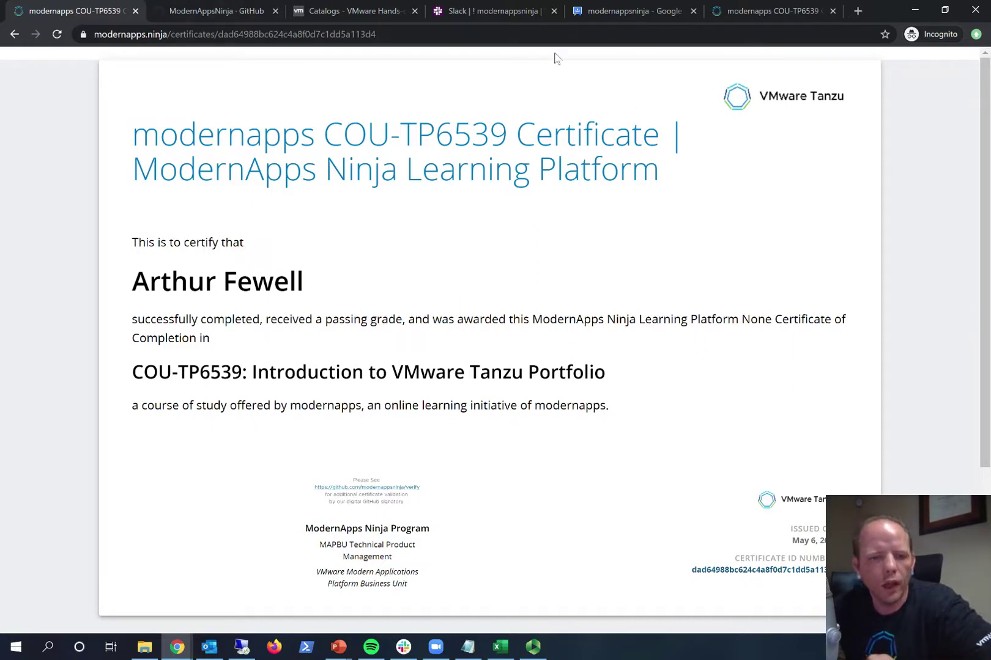
pyautogui.scroll(-4, 453, 453)
pyautogui.scroll(4, 372, 338)
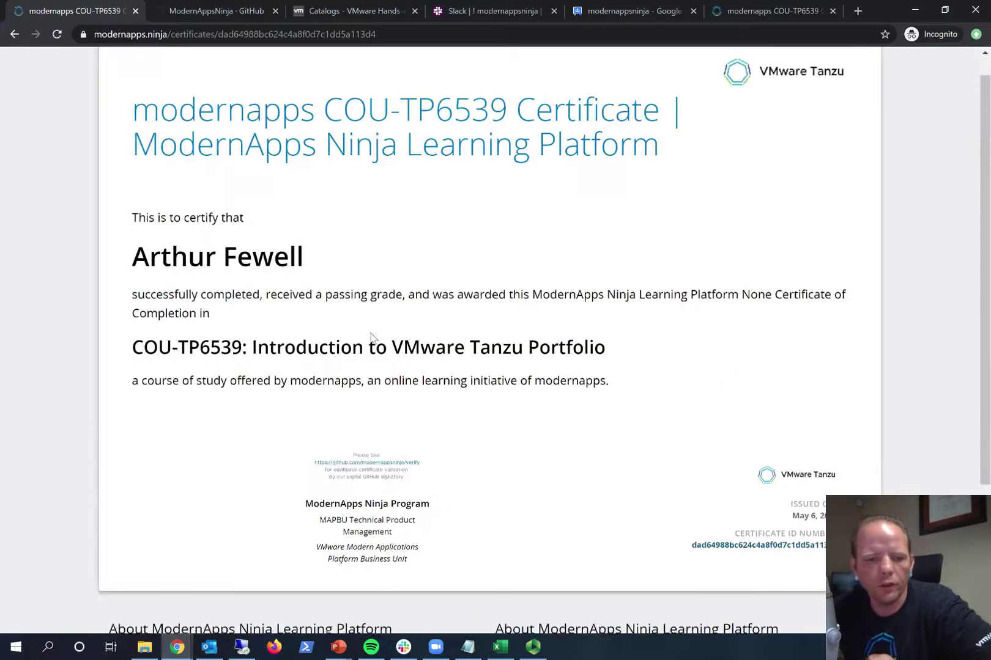
pyautogui.scroll(1, 262, 90)
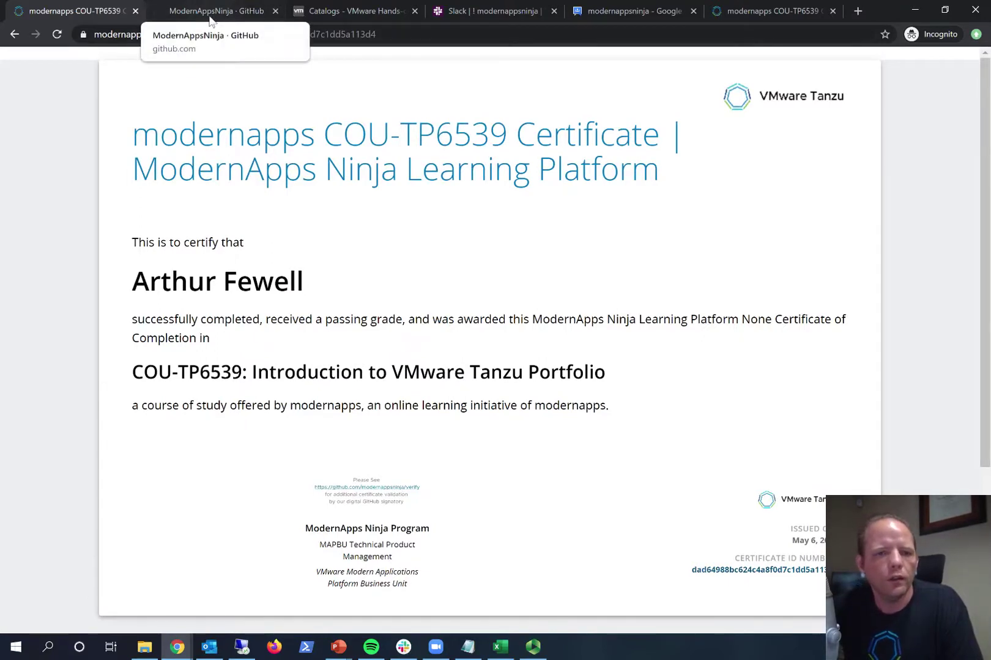
# Paste the certificate URL into the Credential URL field, then view the Share Profile Changes help article
pyautogui.click(922, 10)
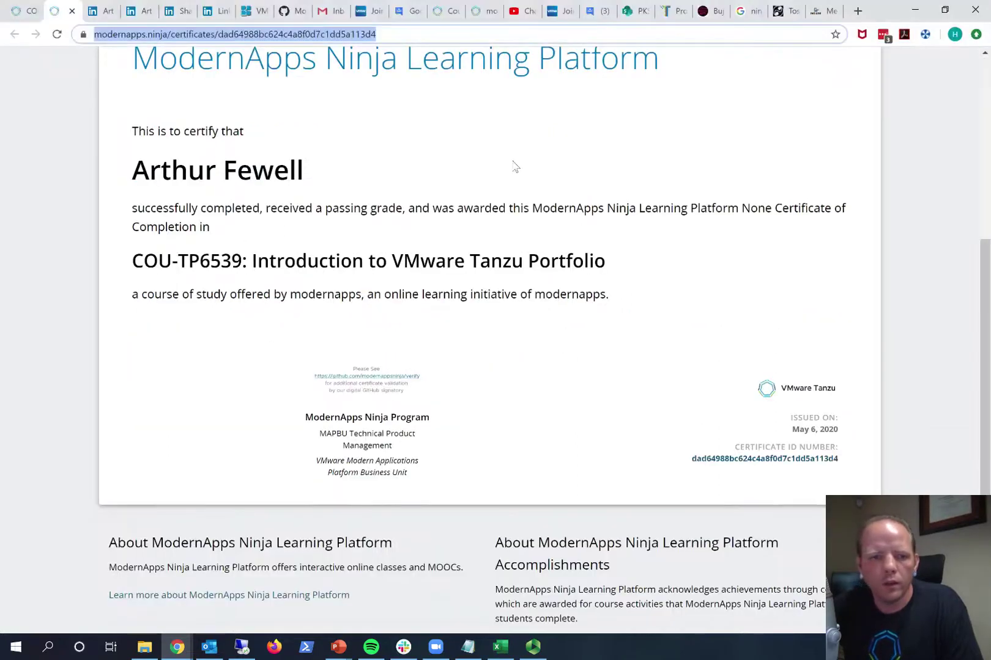
pyautogui.click(101, 12)
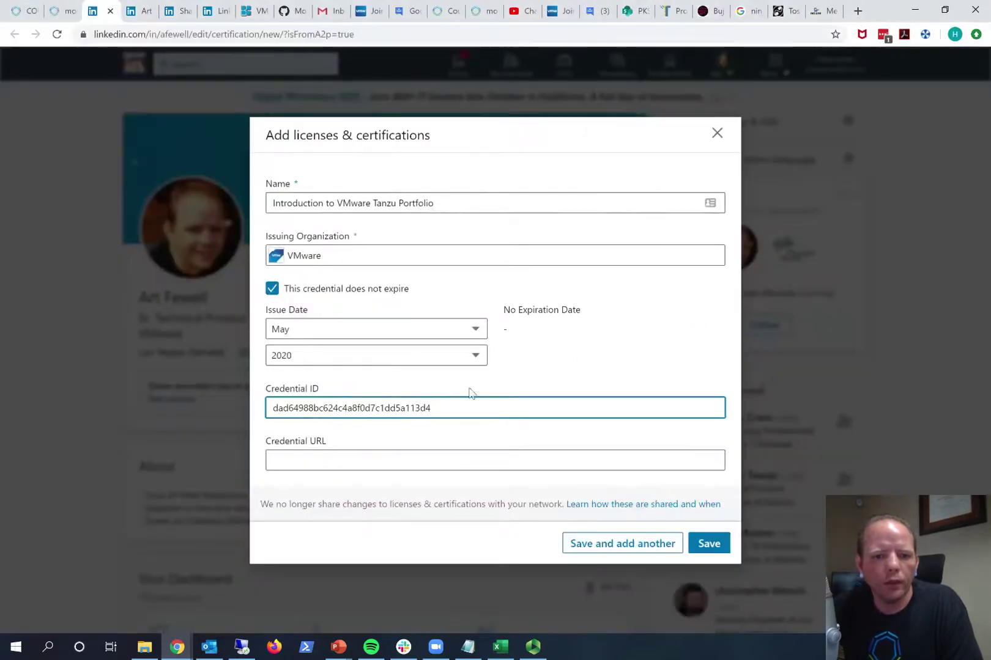
pyautogui.click(423, 462)
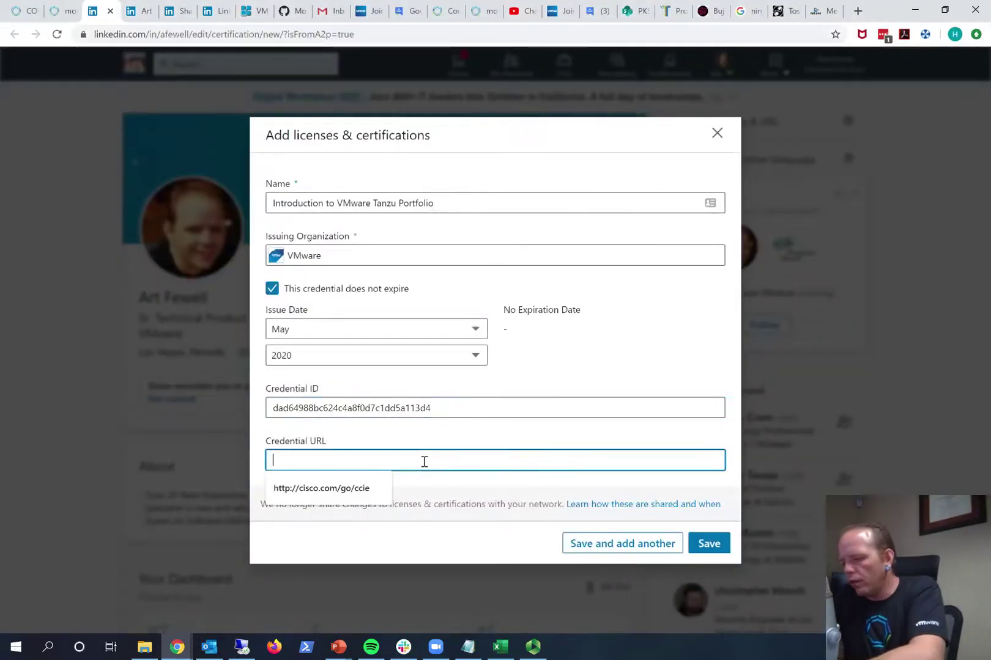
pyautogui.hotkey('ctrl', 'v')
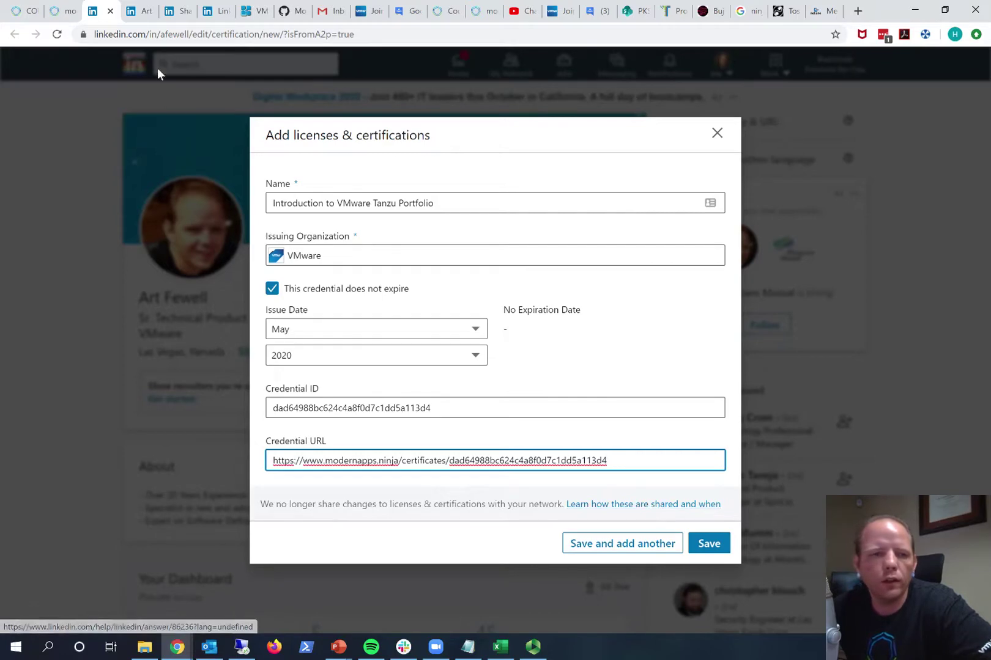
pyautogui.click(142, 11)
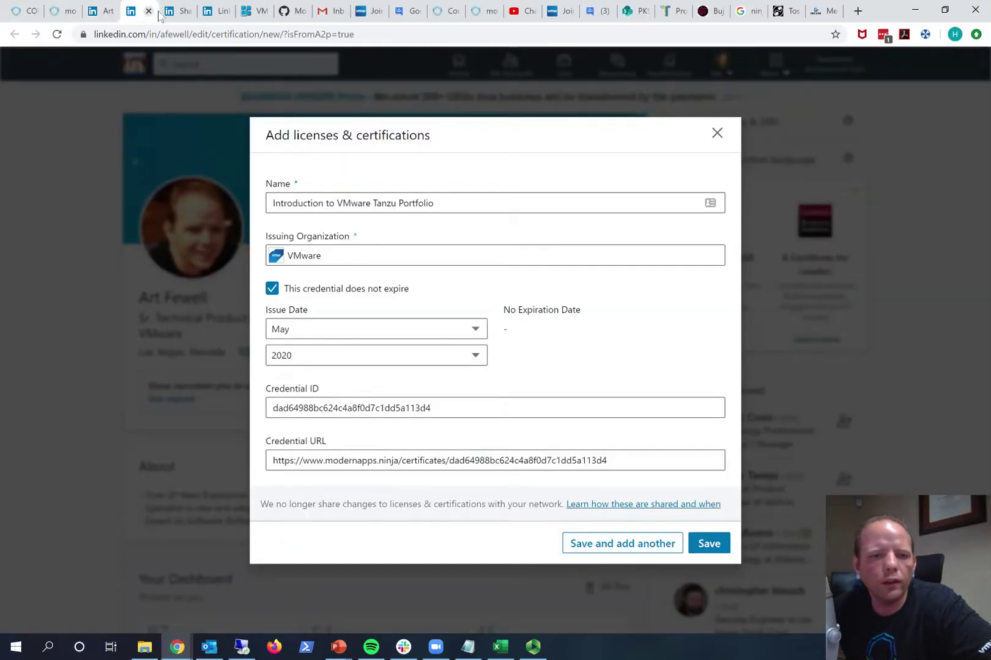
pyautogui.click(174, 12)
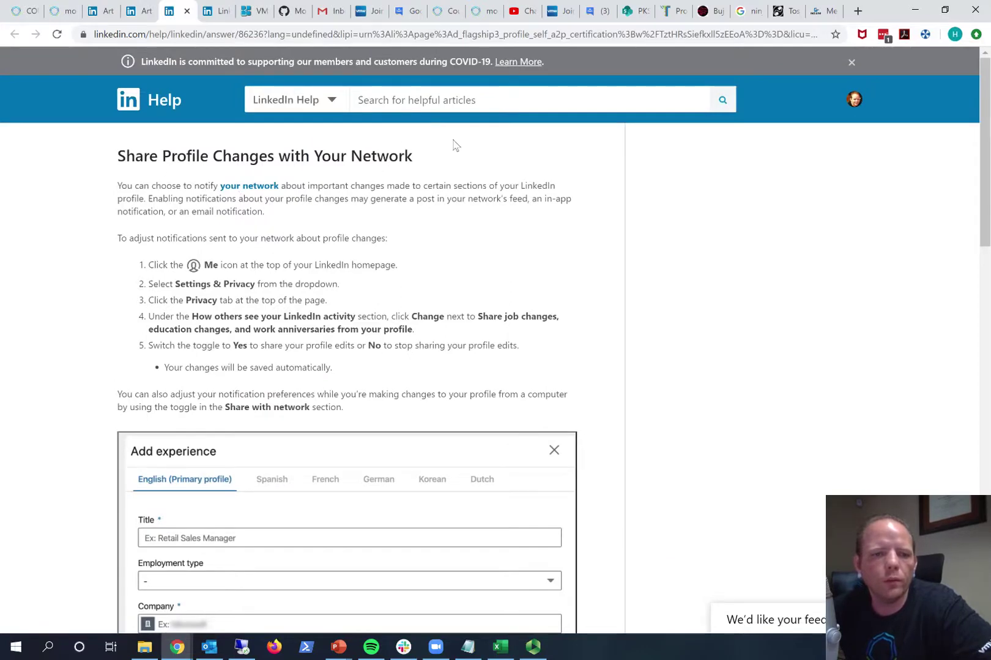
# From the LinkedIn feed, go to Settings & Privacy through the Me menu
pyautogui.click(213, 16)
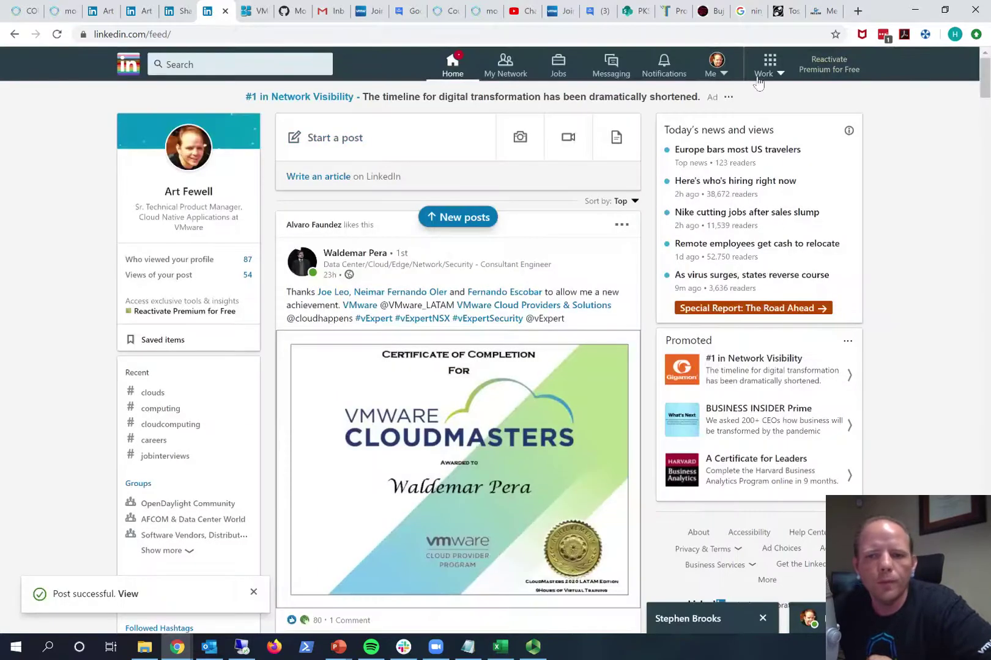
pyautogui.click(723, 74)
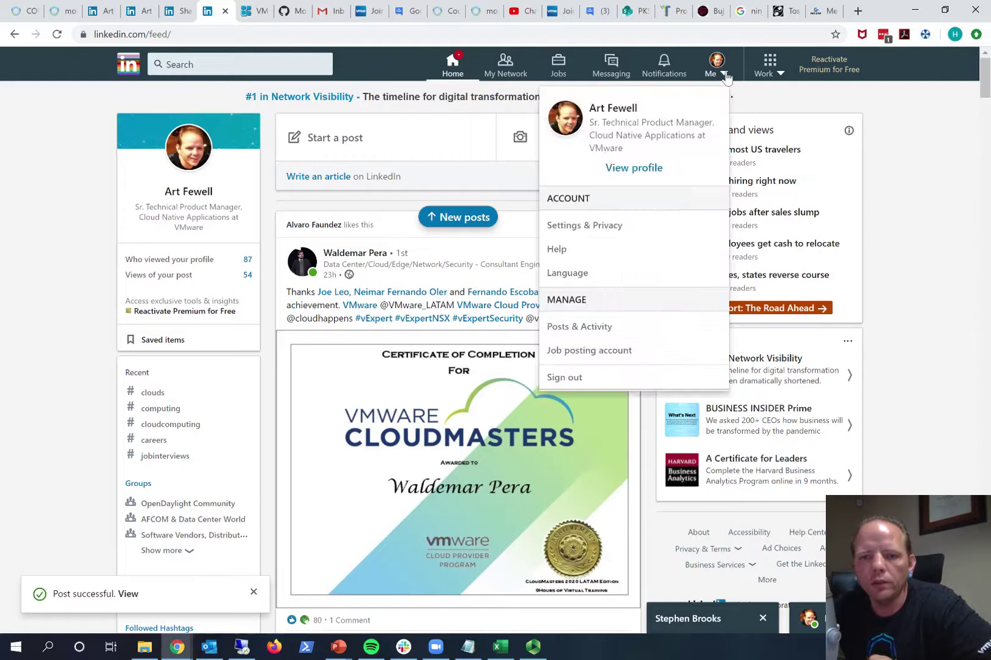
pyautogui.click(603, 226)
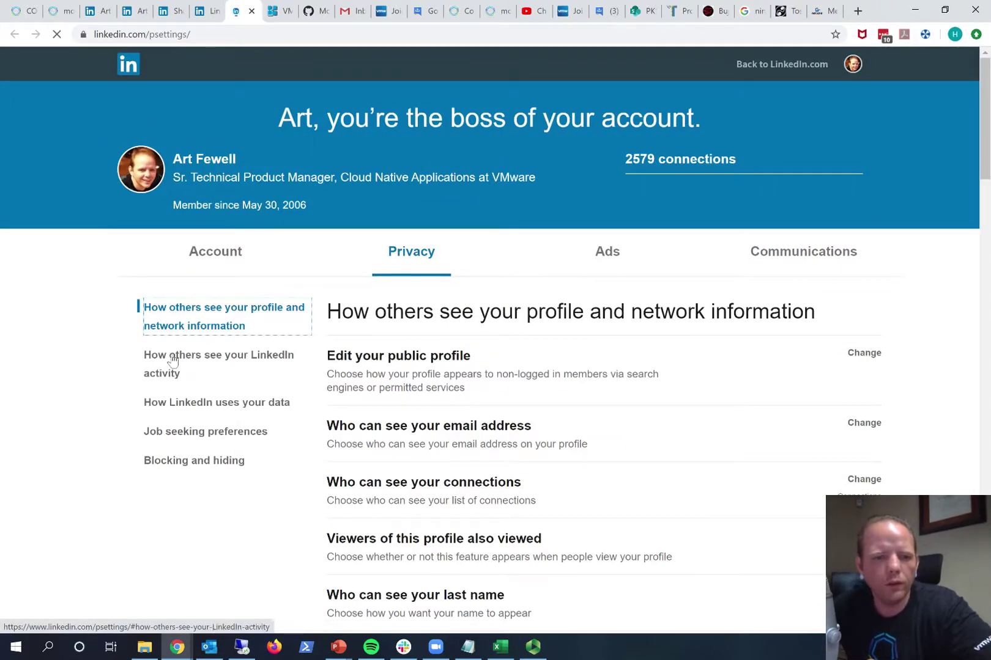
# Set Share profile changes to Yes under LinkedIn activity privacy and go back to the certification form
pyautogui.click(214, 361)
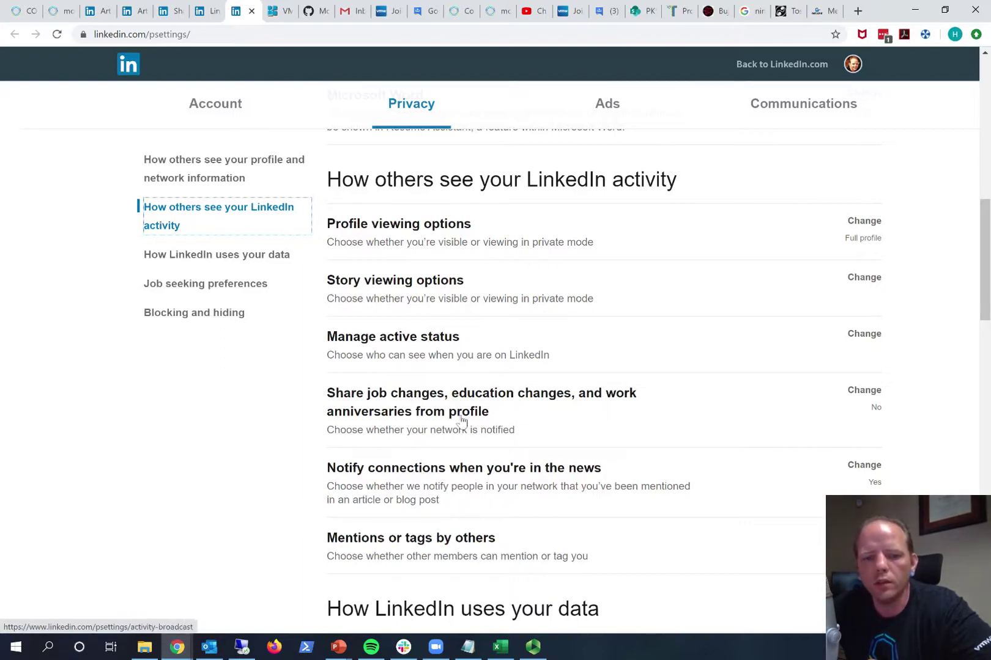
pyautogui.click(864, 391)
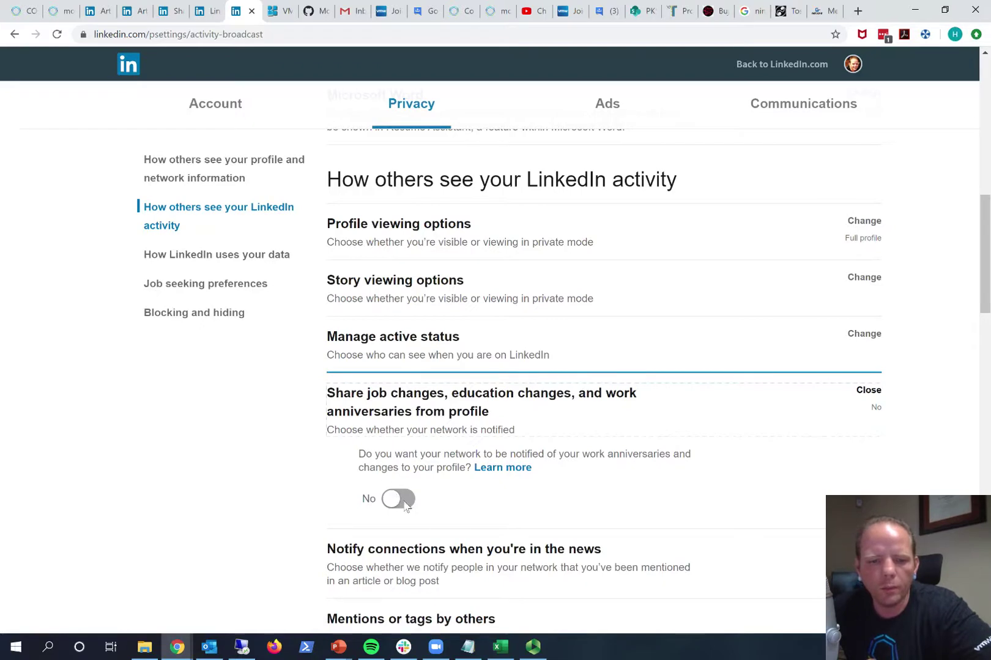
pyautogui.click(393, 504)
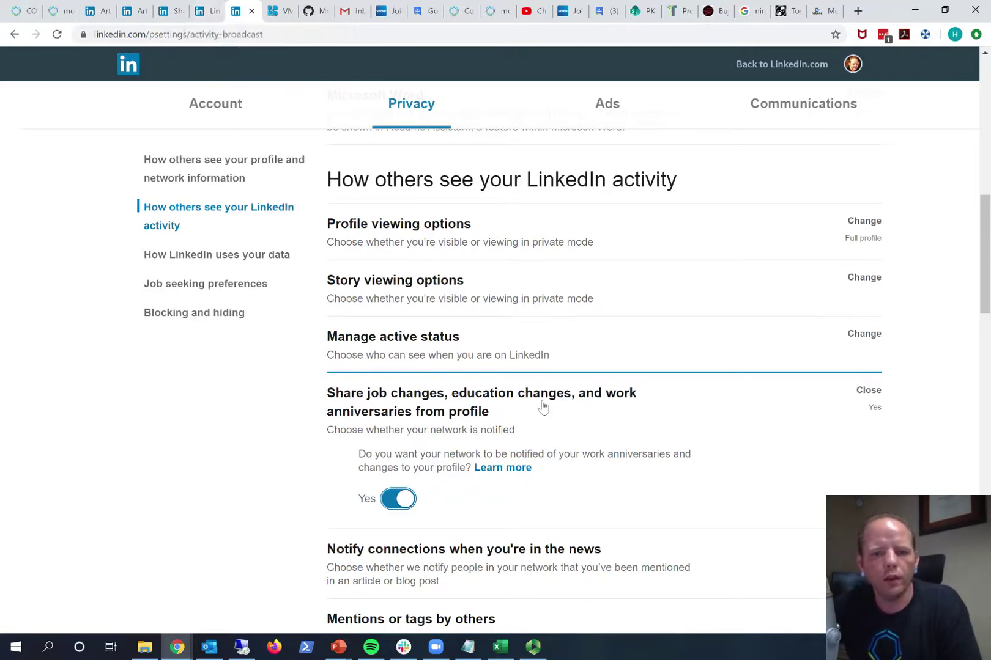
pyautogui.click(97, 14)
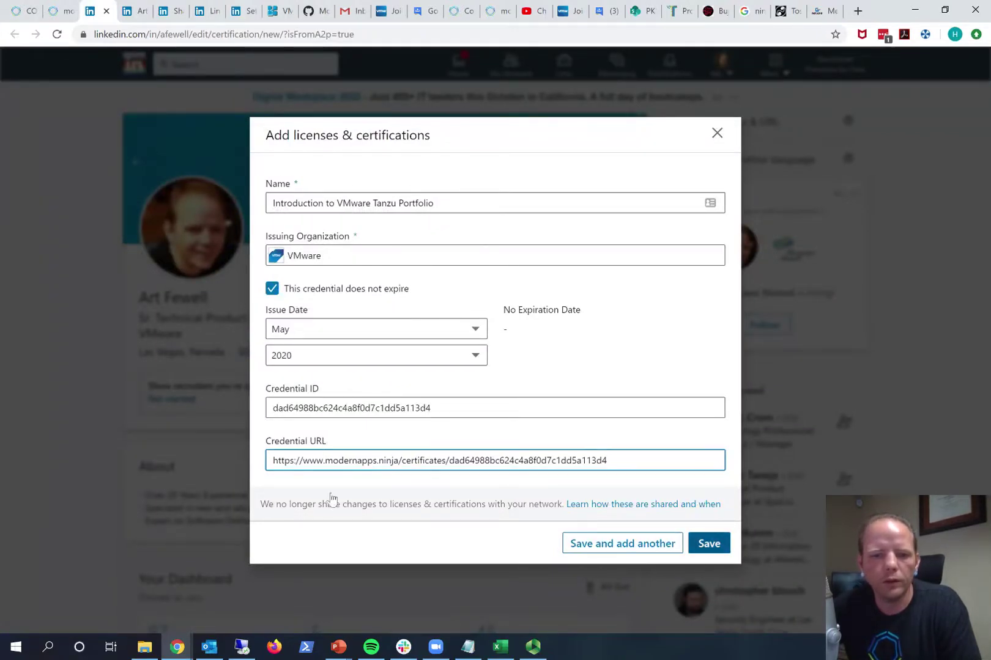
# Save the completed Introduction to VMware Tanzu Portfolio certification entry
pyautogui.click(126, 424)
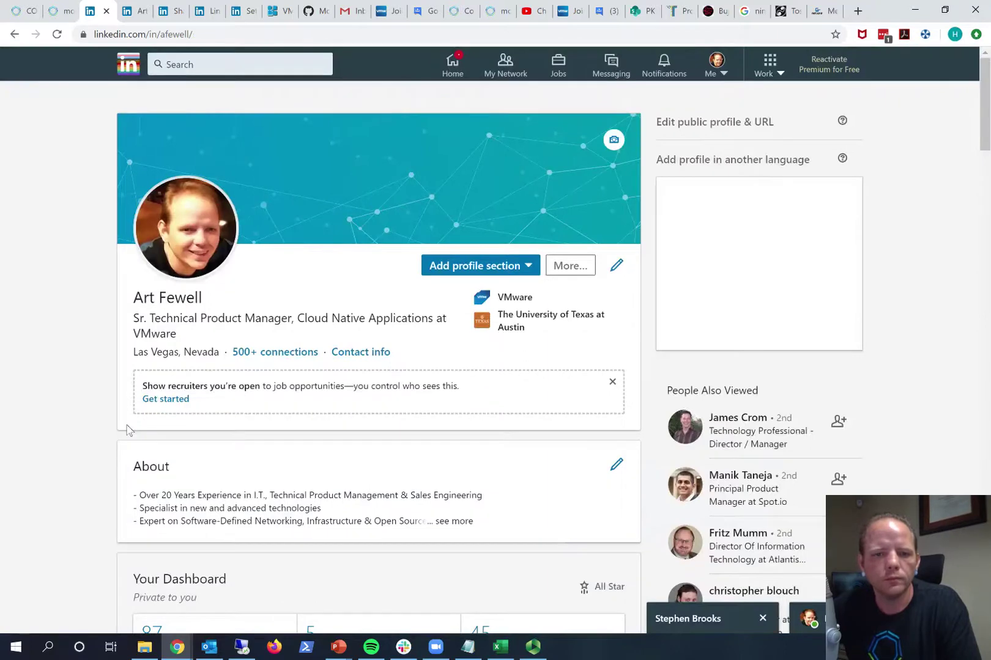